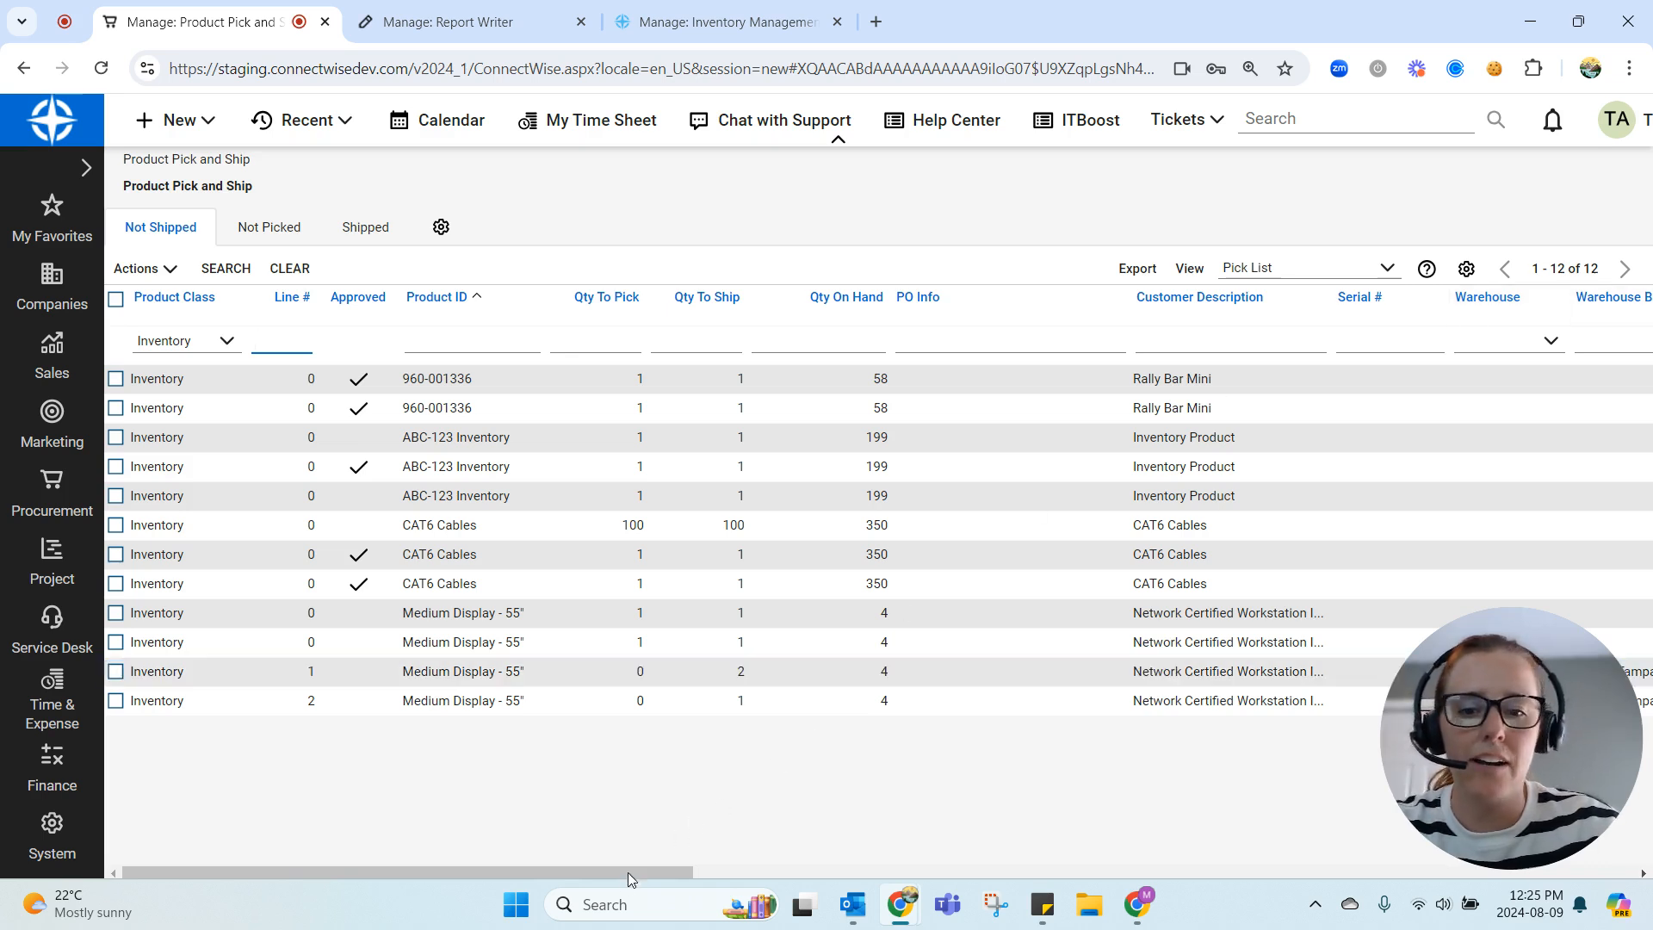
- Look over the not-shipped inventory items and the per-project quantities in the Project Pick List with Warehouse report preview
mouse_move(633, 871)
mouse_down()
mouse_move(668, 871)
mouse_move(633, 872)
mouse_up()
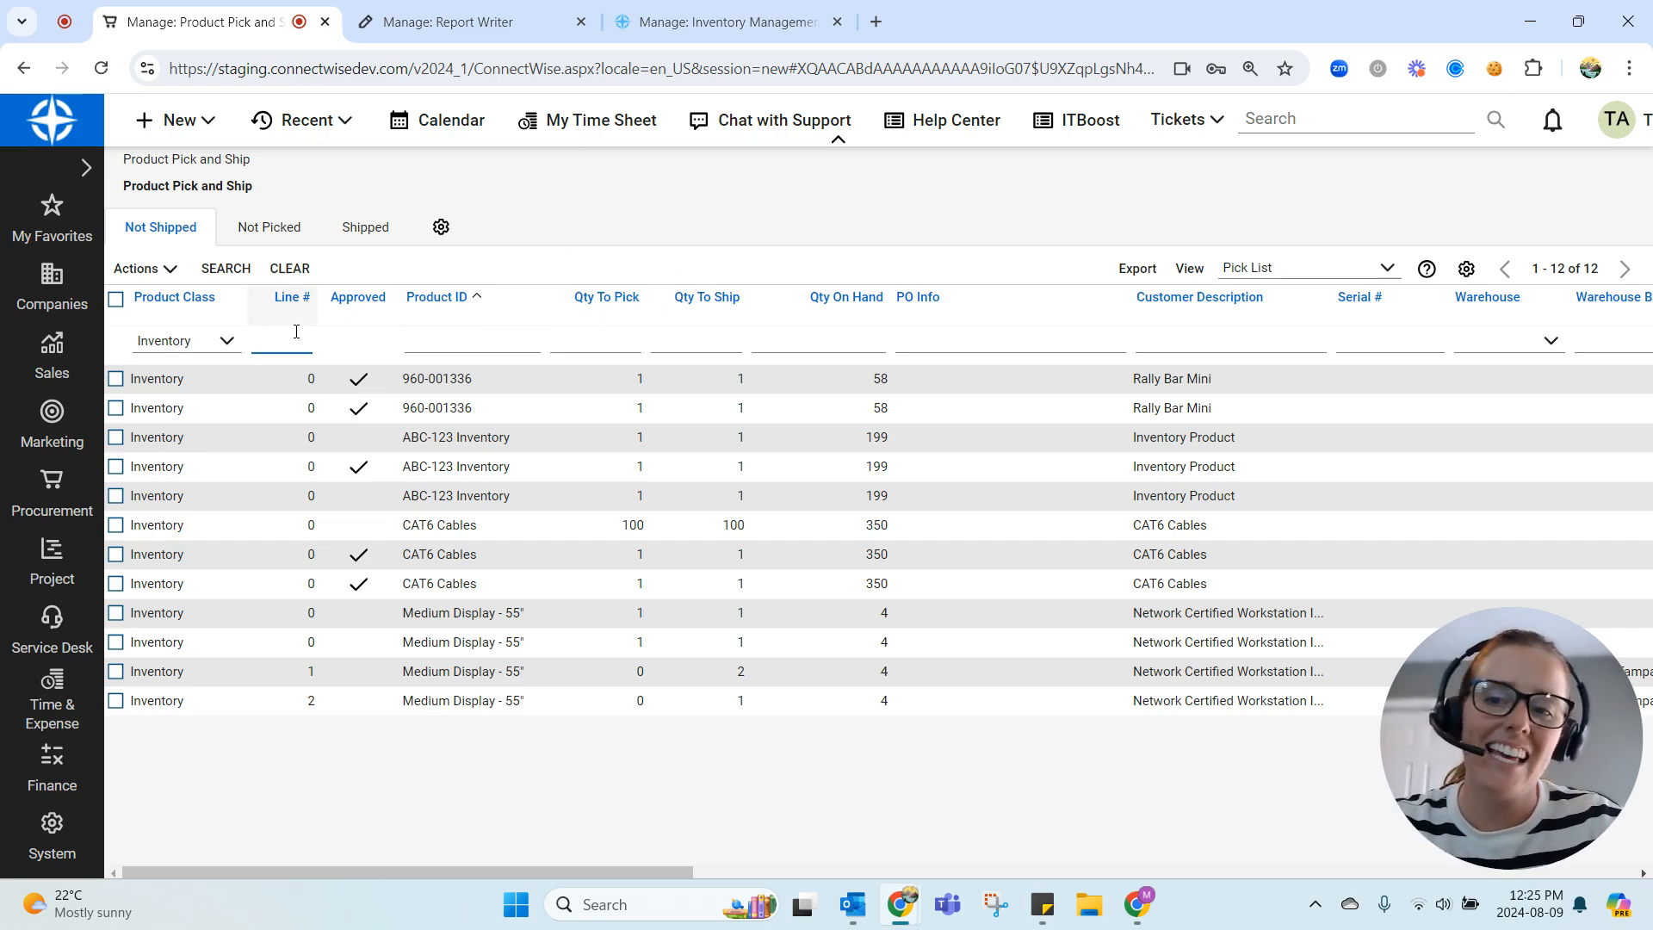
click(369, 377)
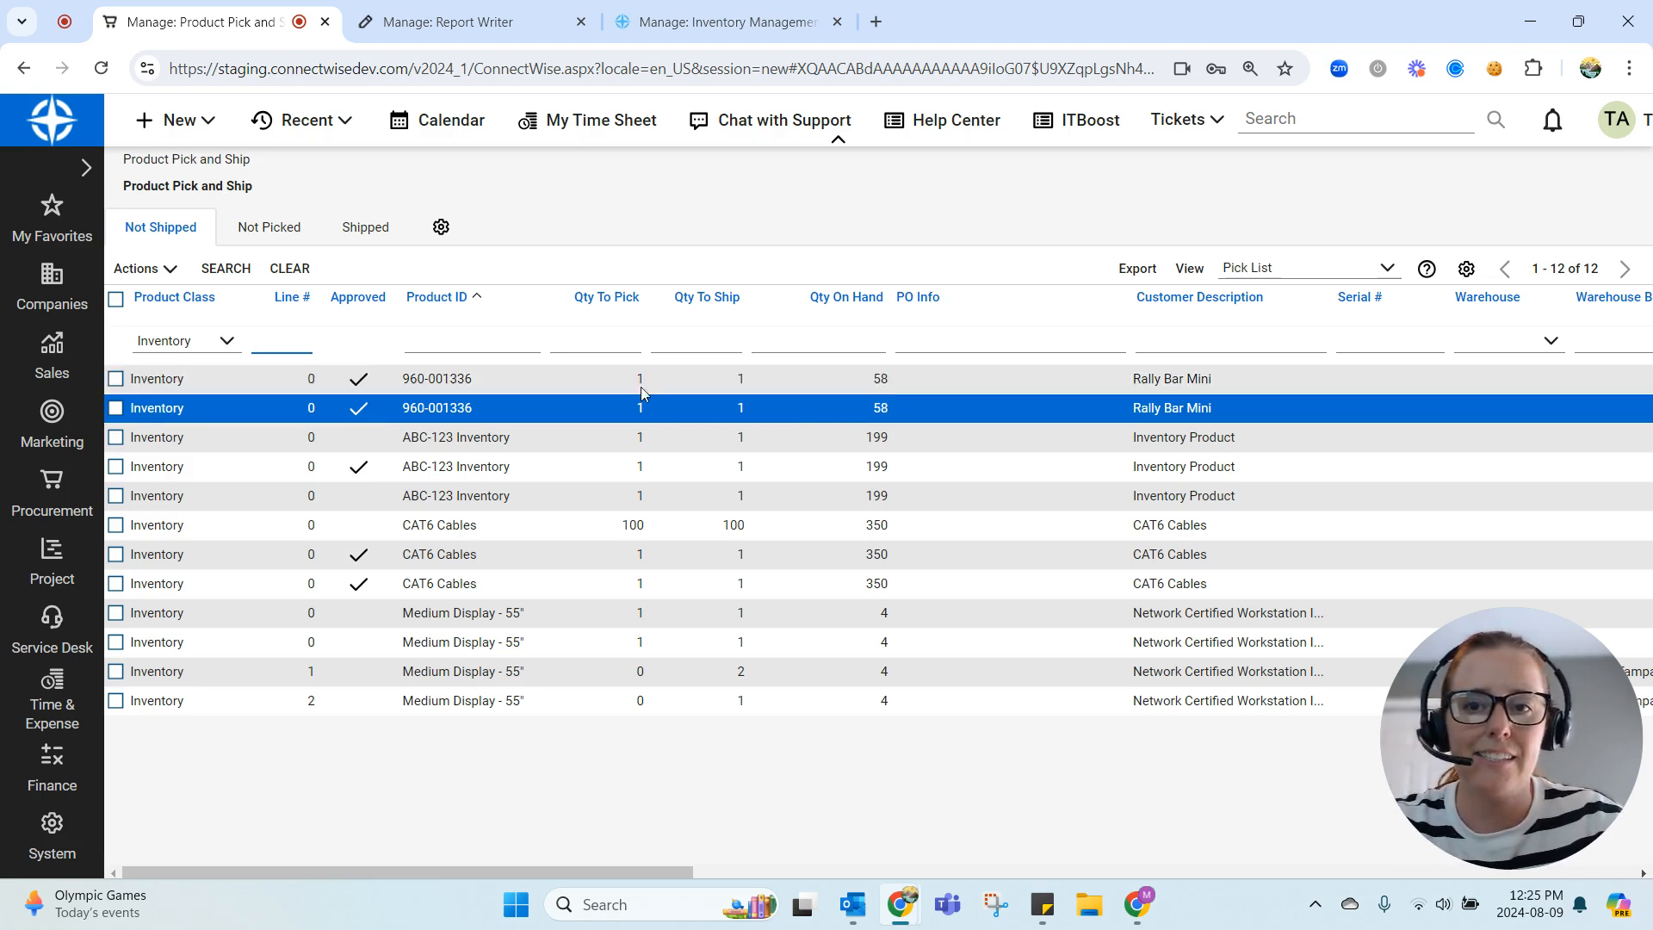
click(433, 26)
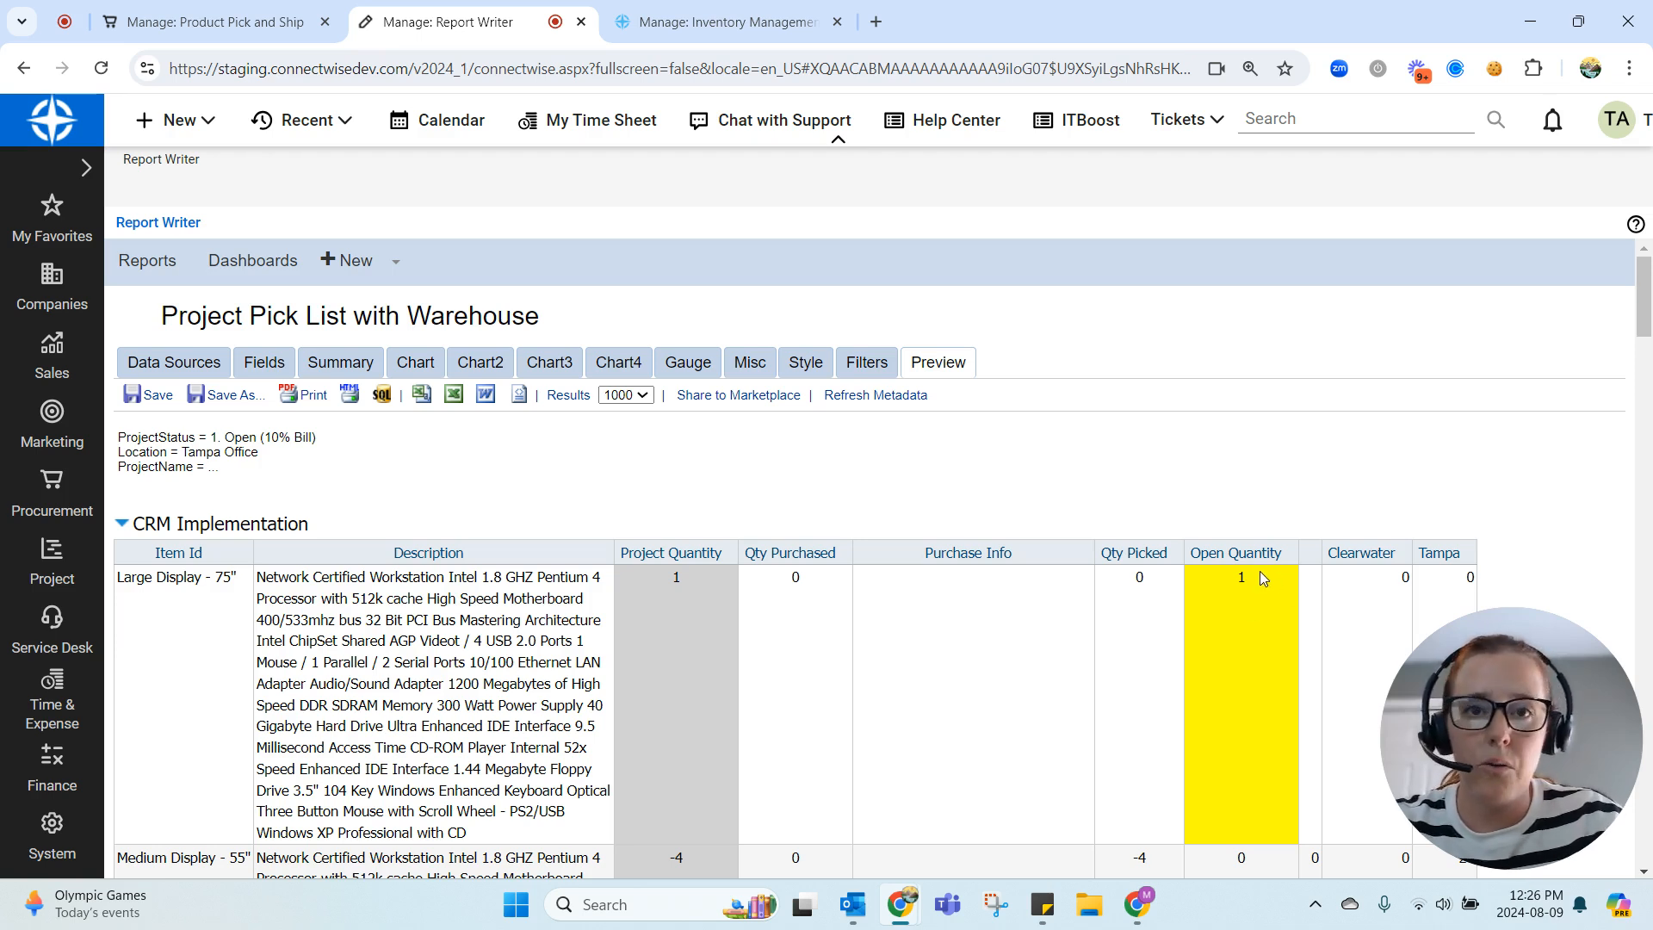
scroll(1259, 571, down, 1)
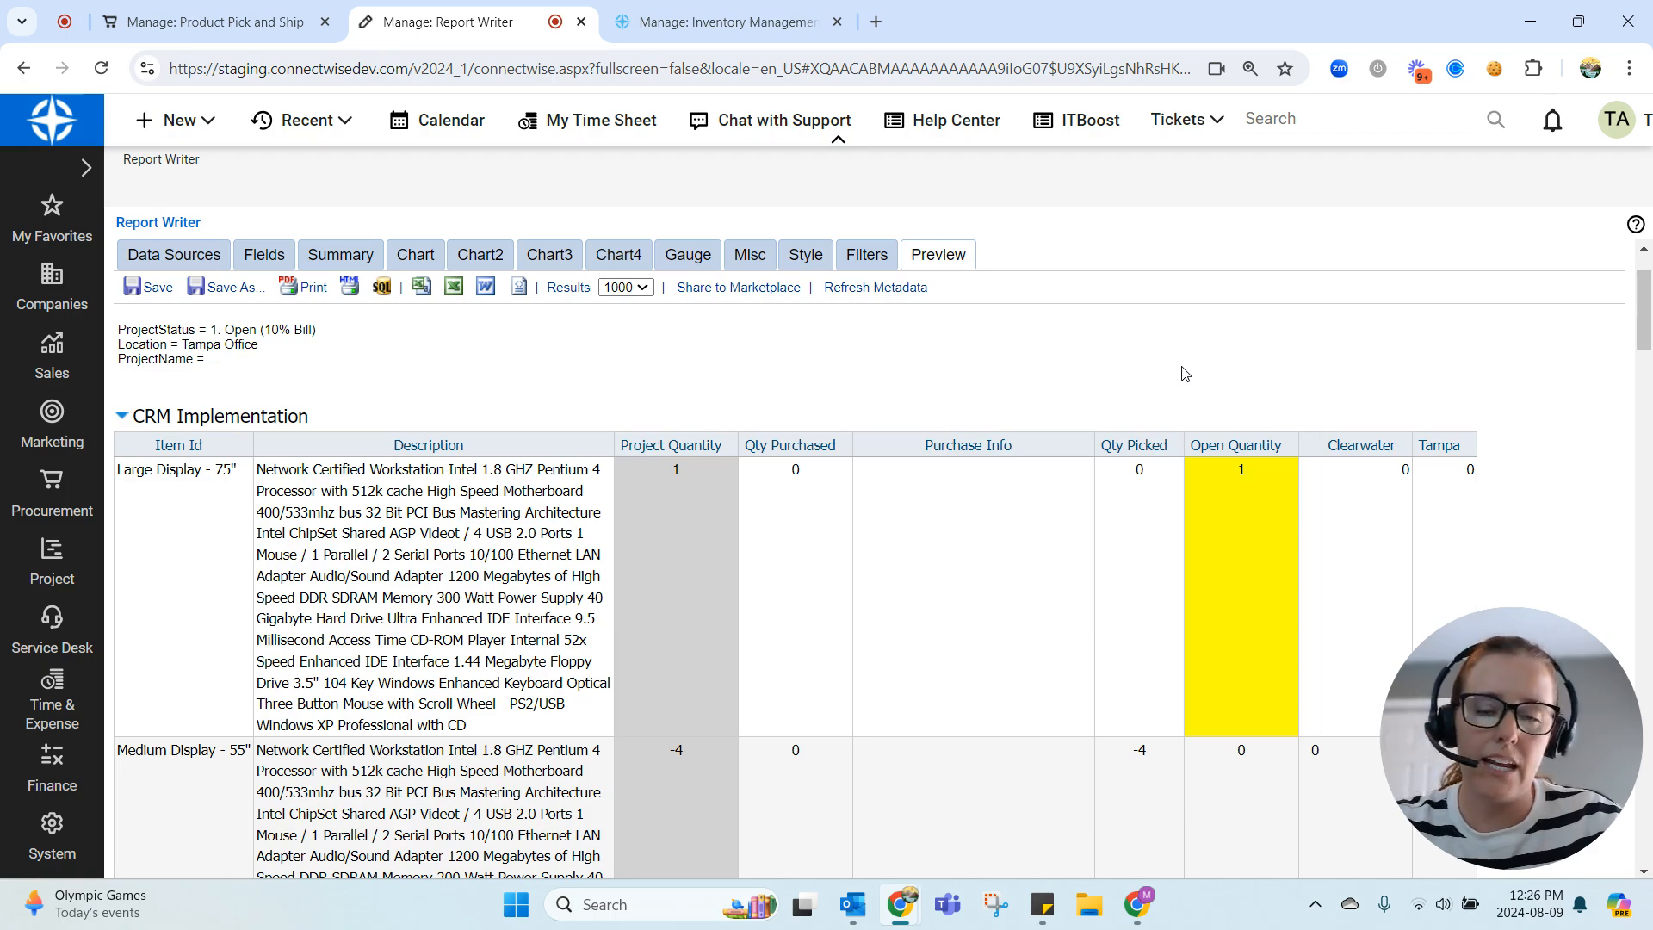
scroll(1054, 375, down, 8)
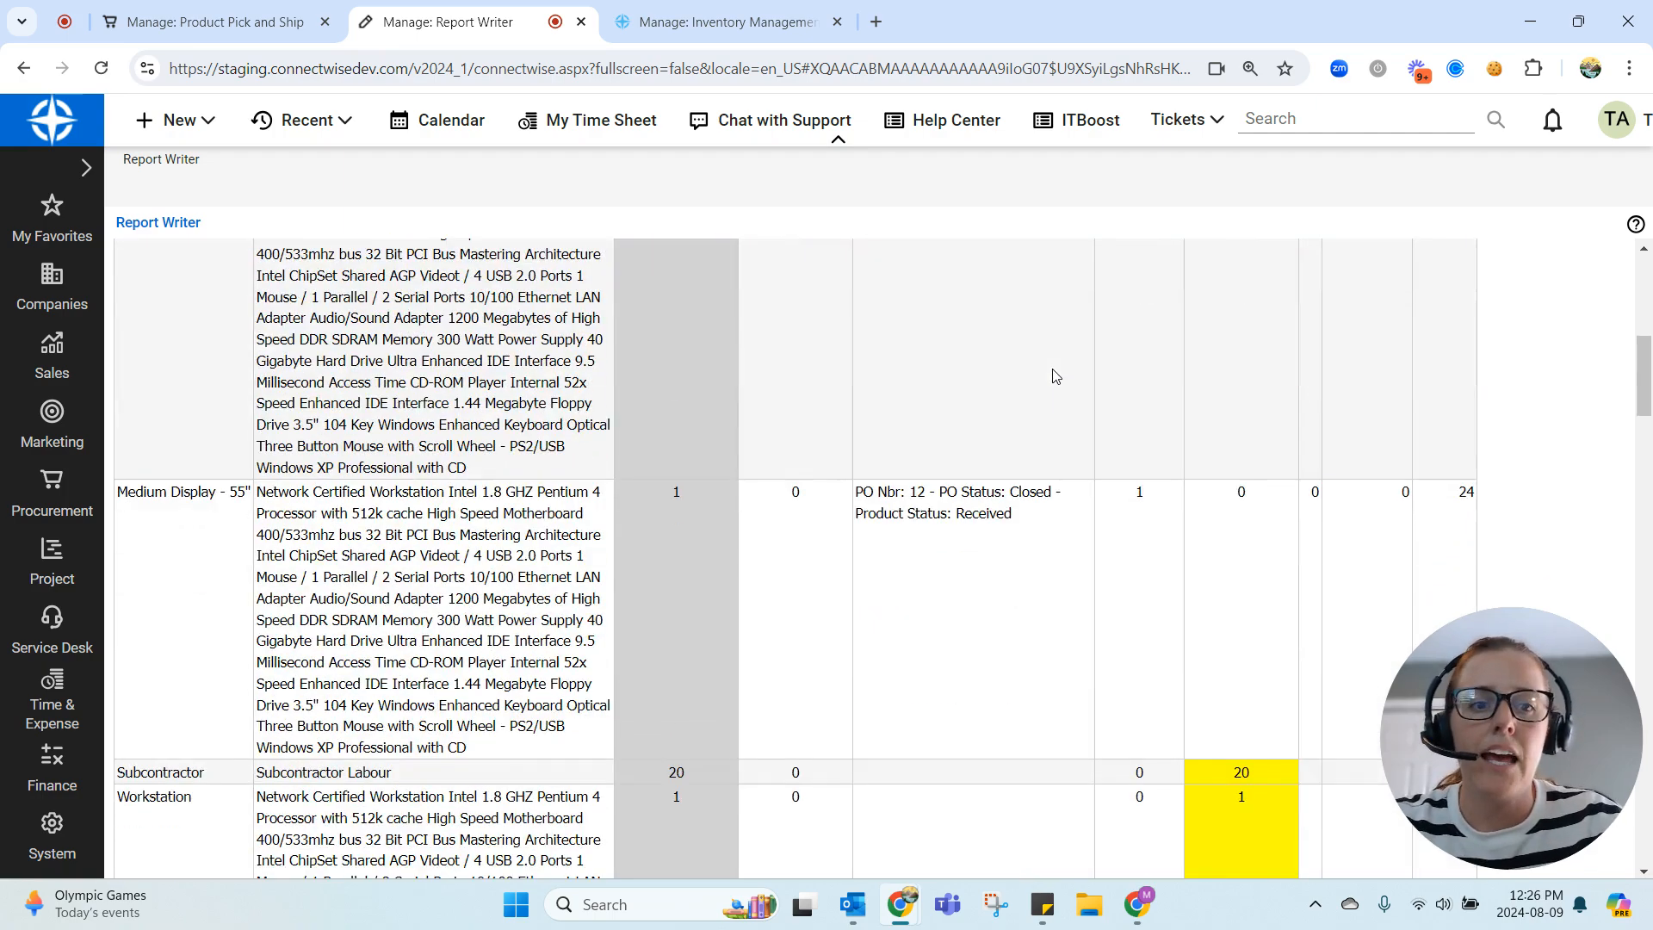
scroll(1057, 383, down, 8)
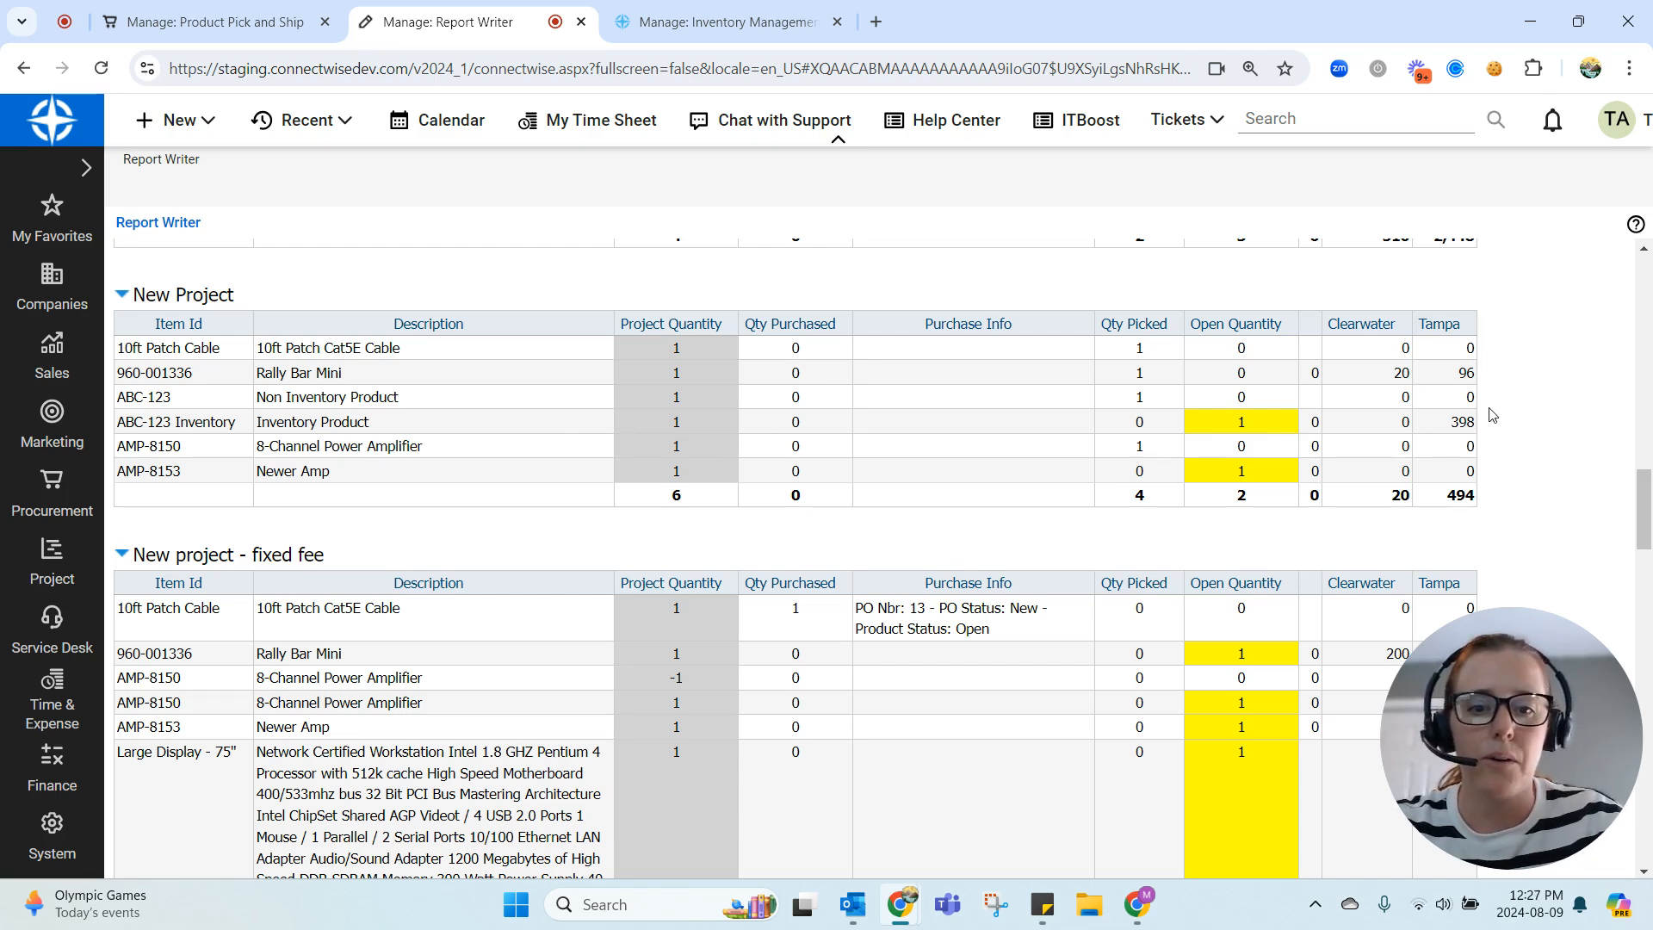
scroll(1474, 415, down, 2)
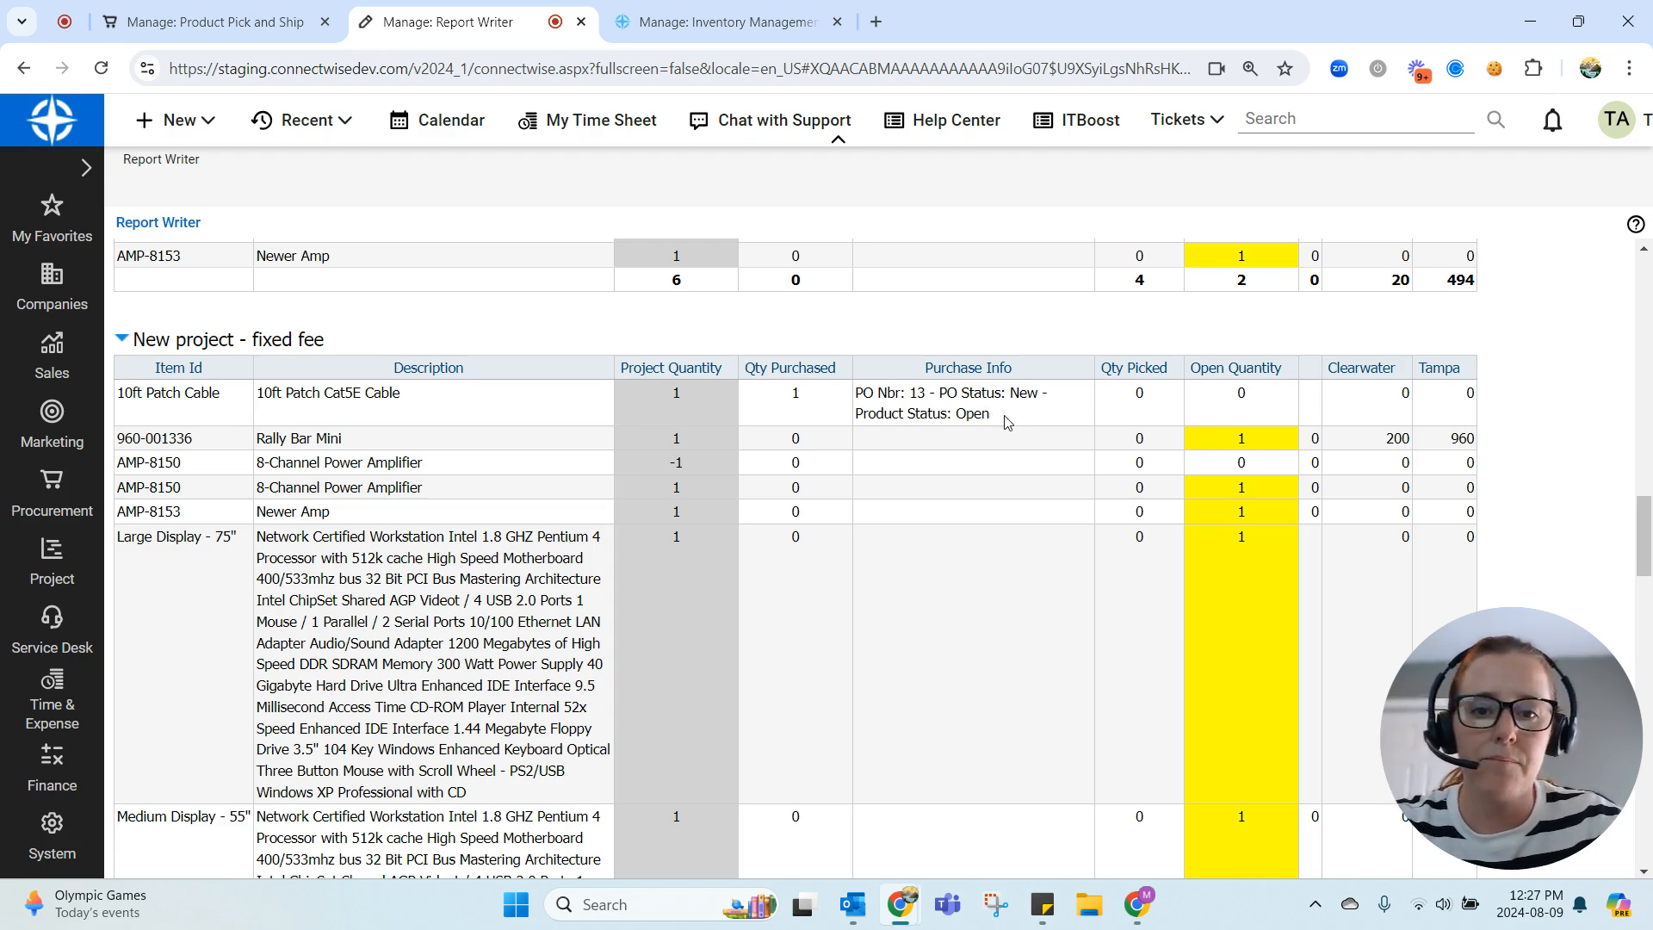
scroll(1007, 422, up, 4)
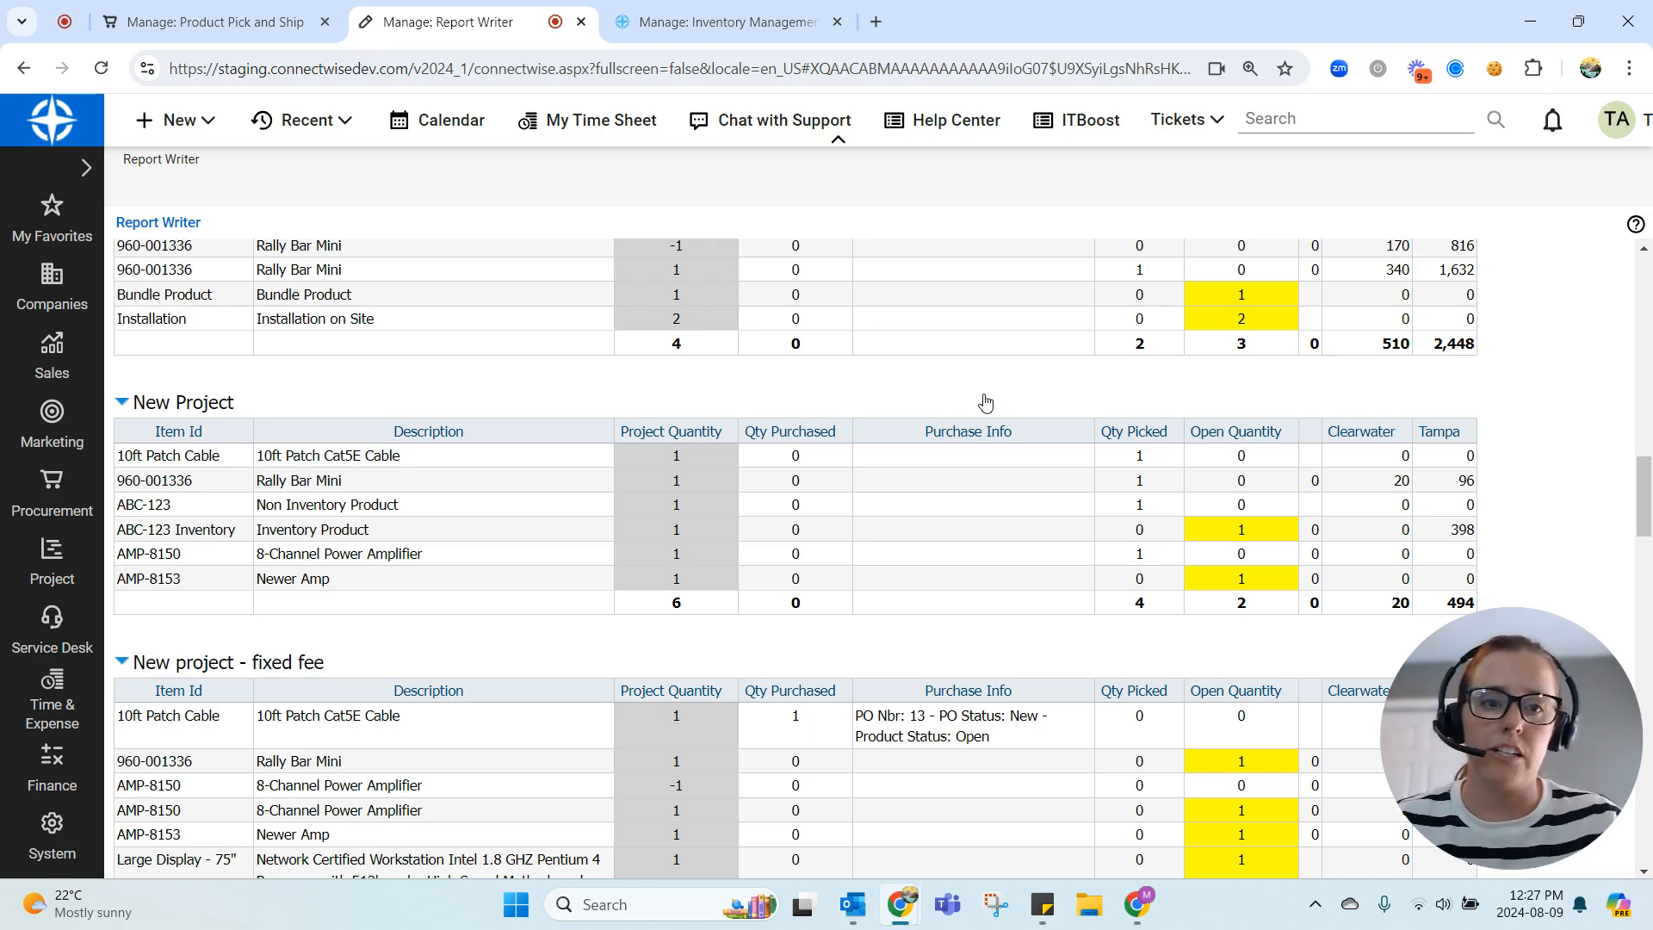
scroll(986, 402, up, 15)
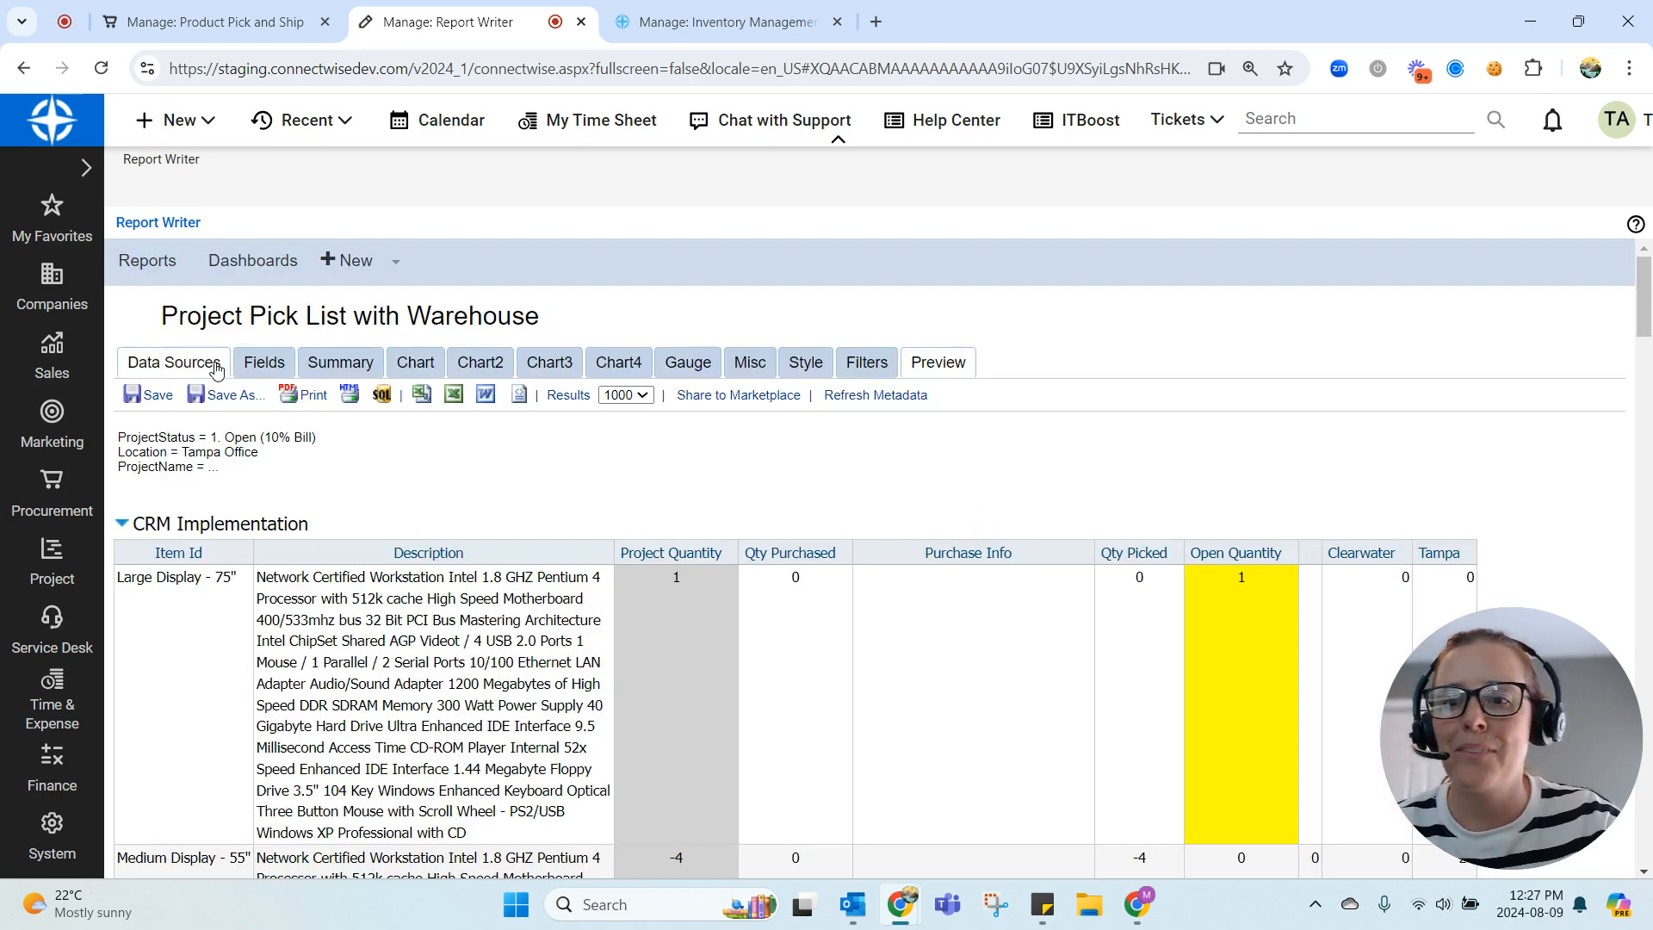
- Review the report's data source joins and the available join fields of v_IV_ItemInventoryList
click(203, 368)
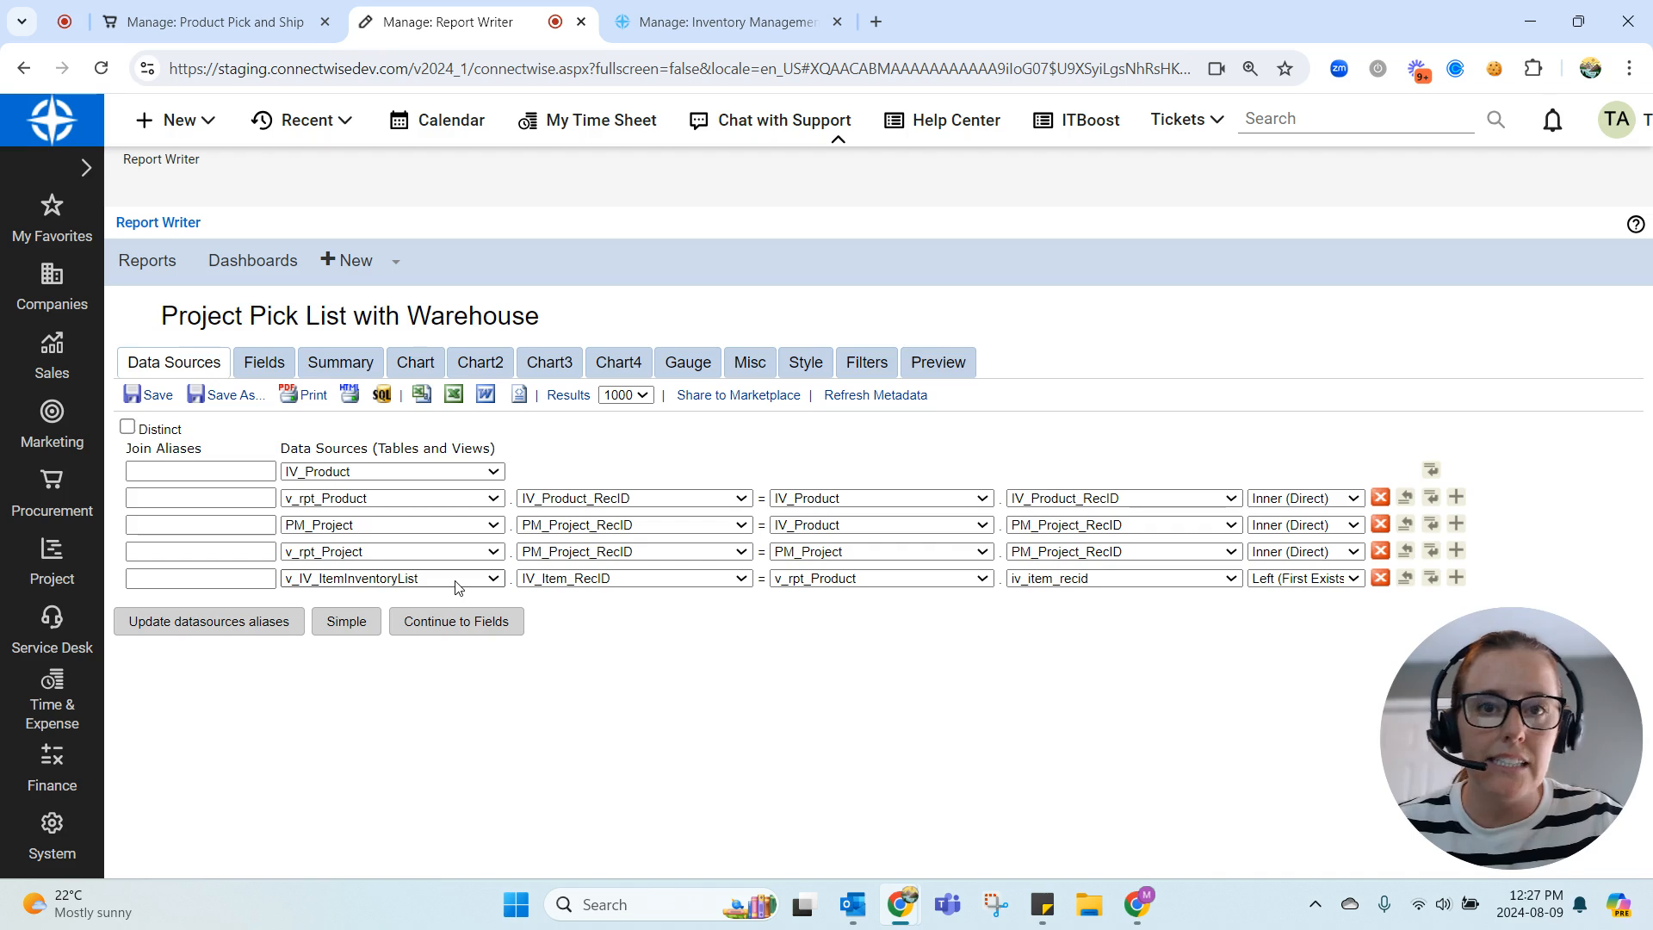
click(599, 581)
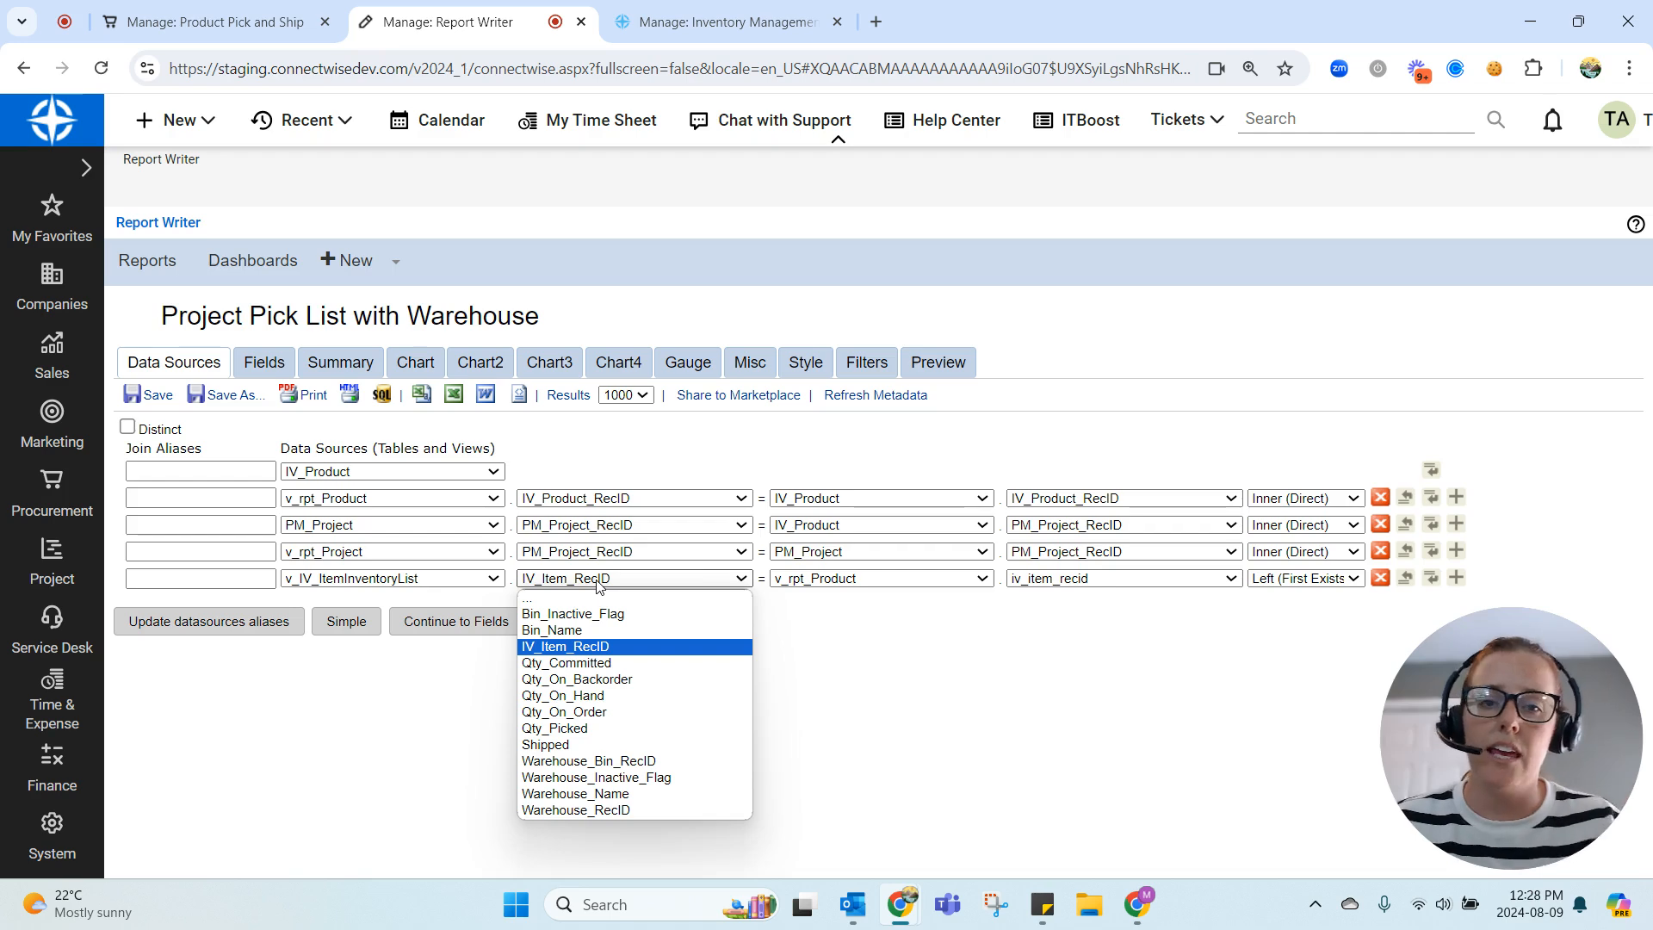
click(1400, 380)
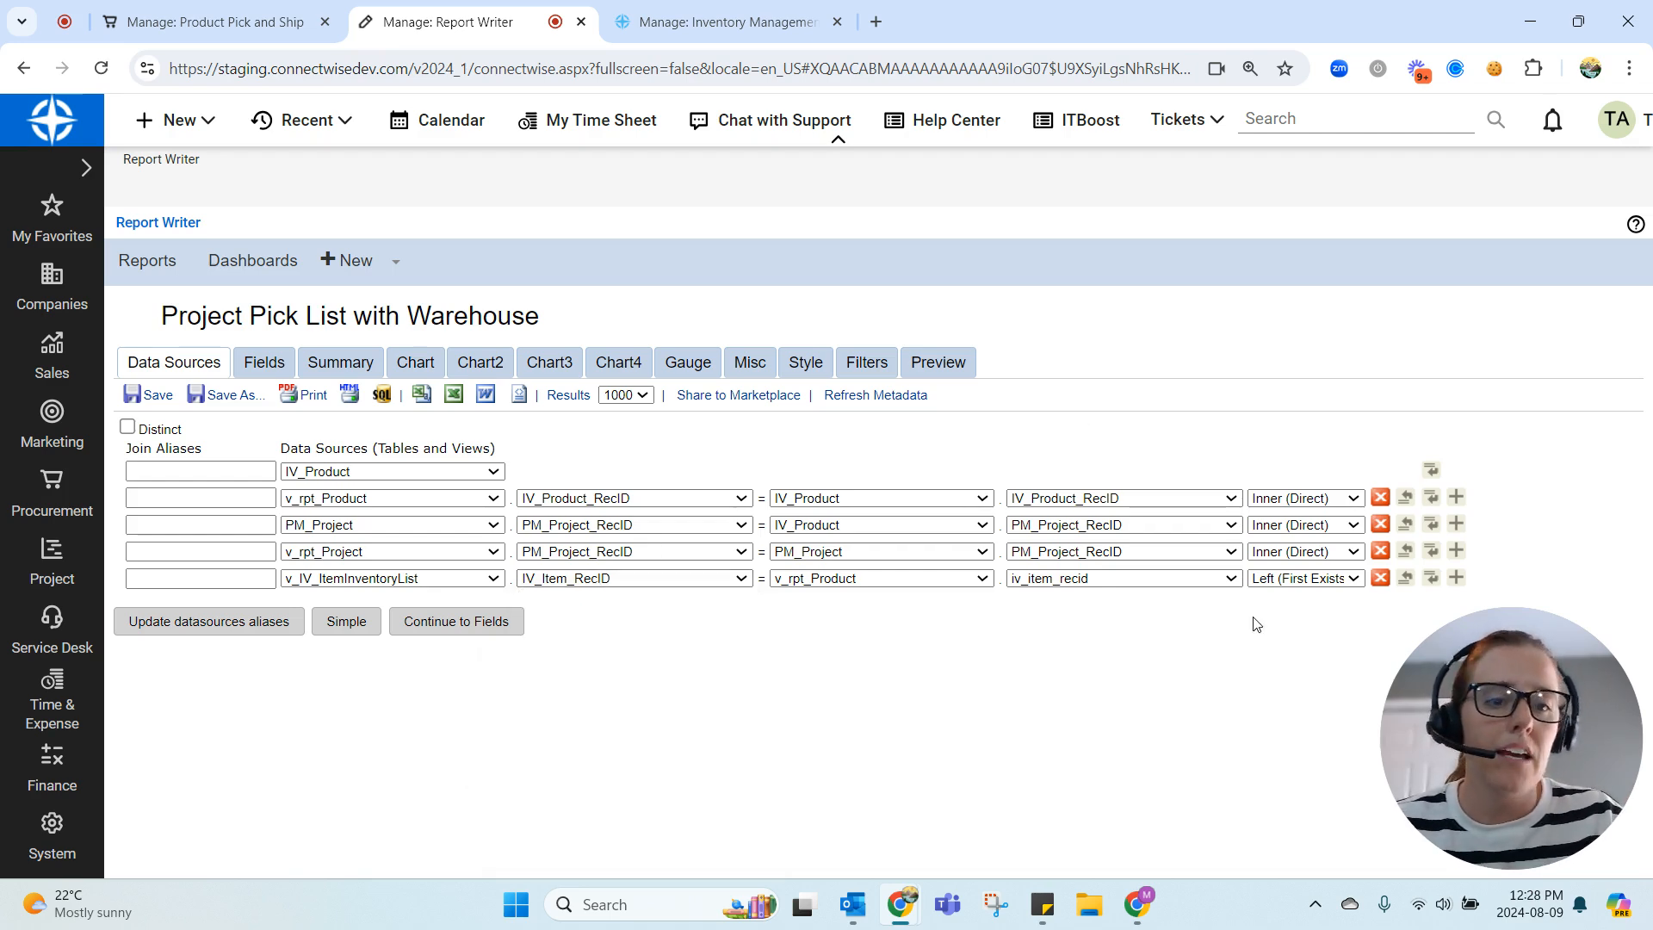
- Review the report's field definitions and check the column width in the Description field's advanced properties
click(264, 373)
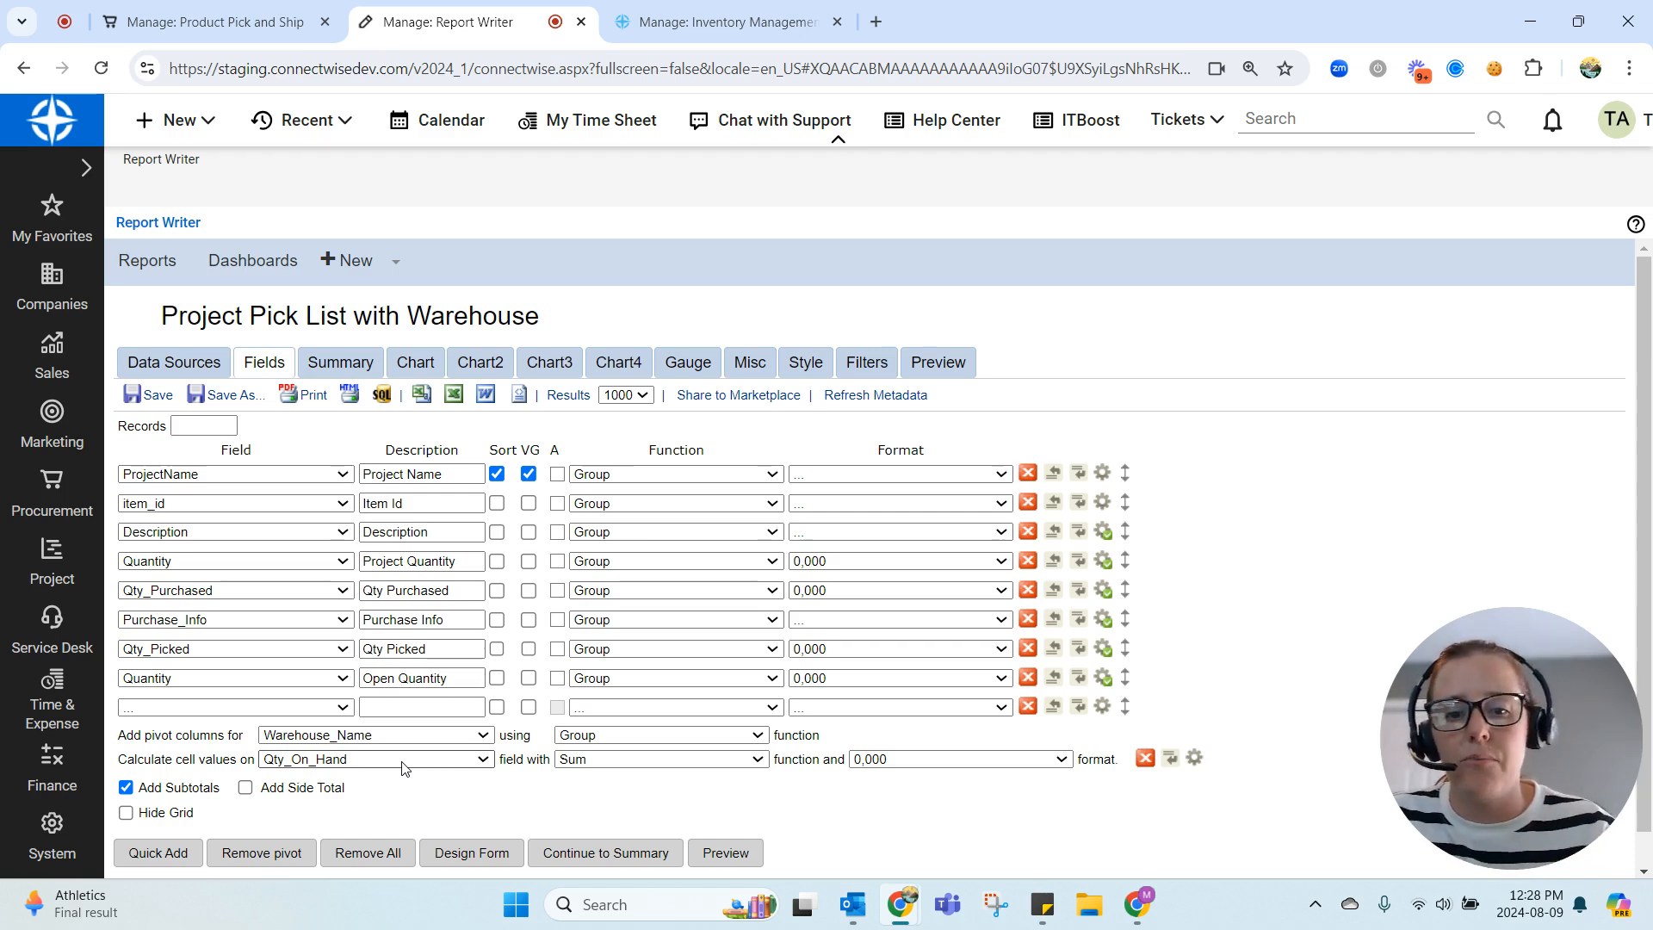
click(1104, 532)
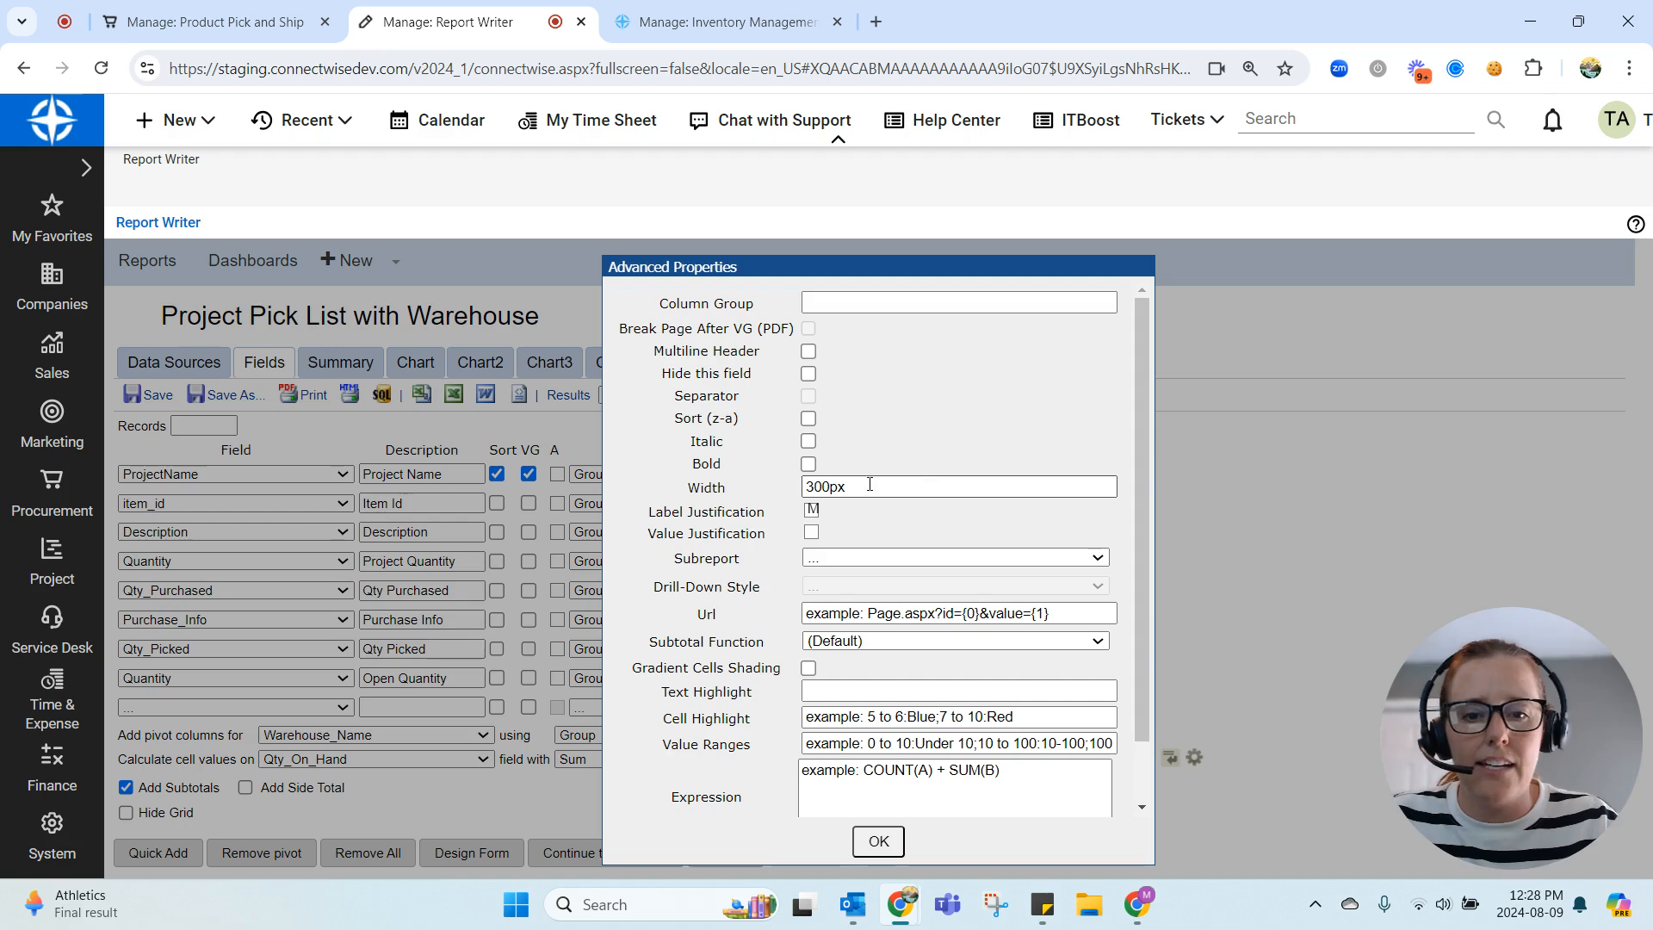
click(878, 844)
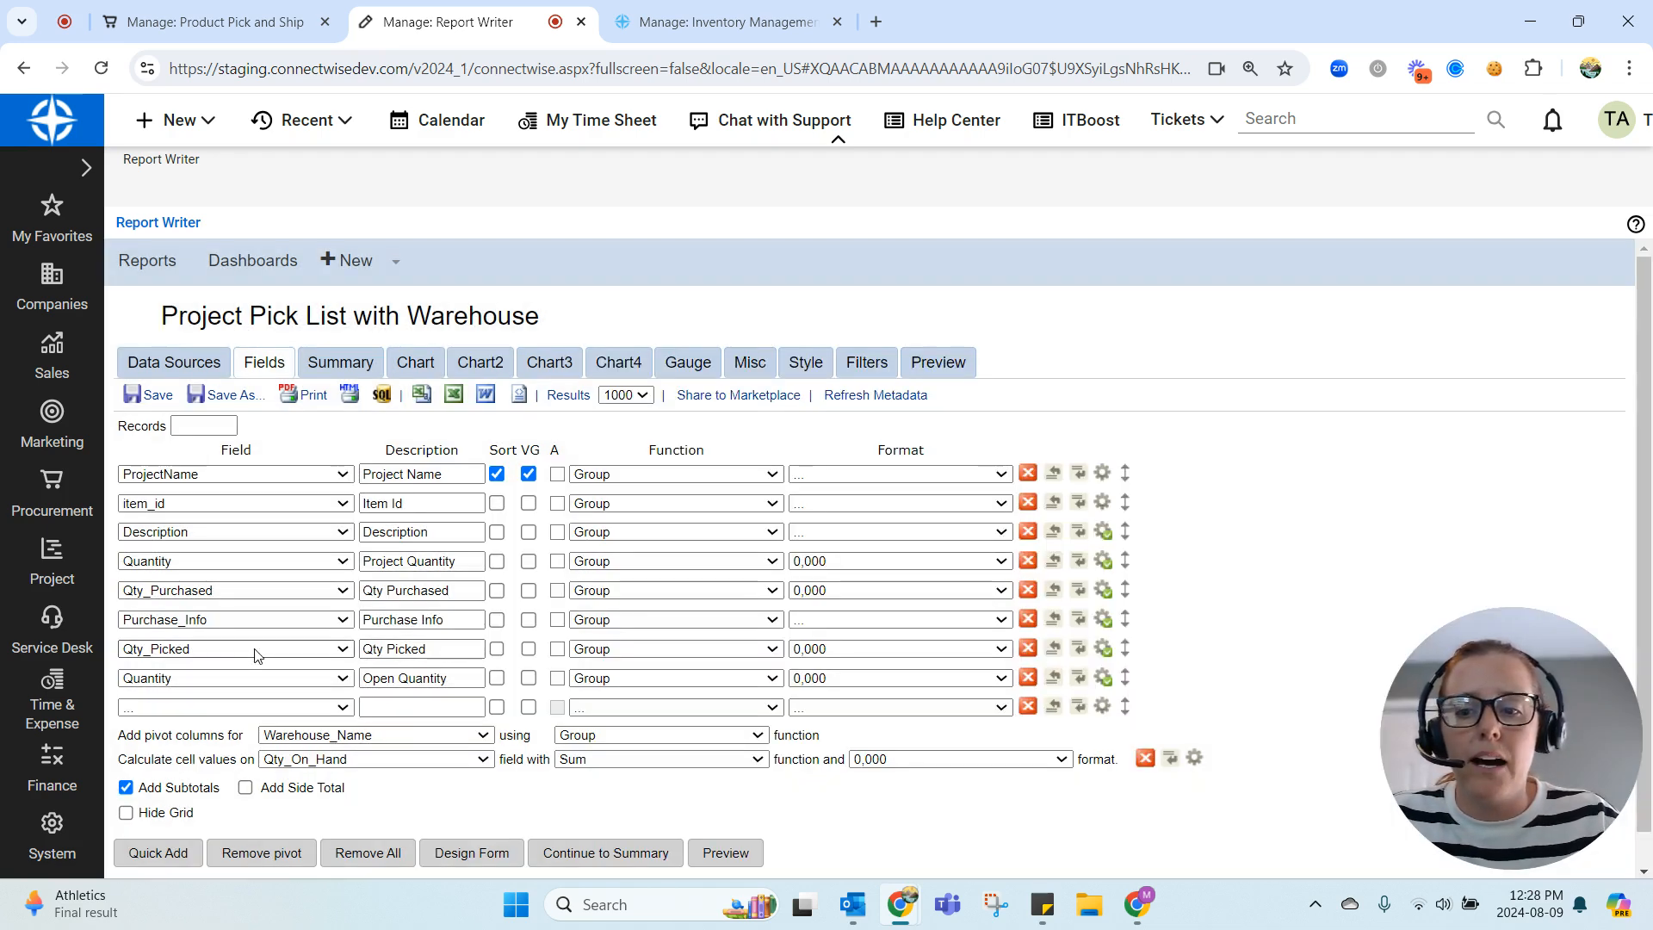
- Examine the cell highlight rule and read through the full CASE expression in the Open Quantity field's advanced properties
click(1105, 679)
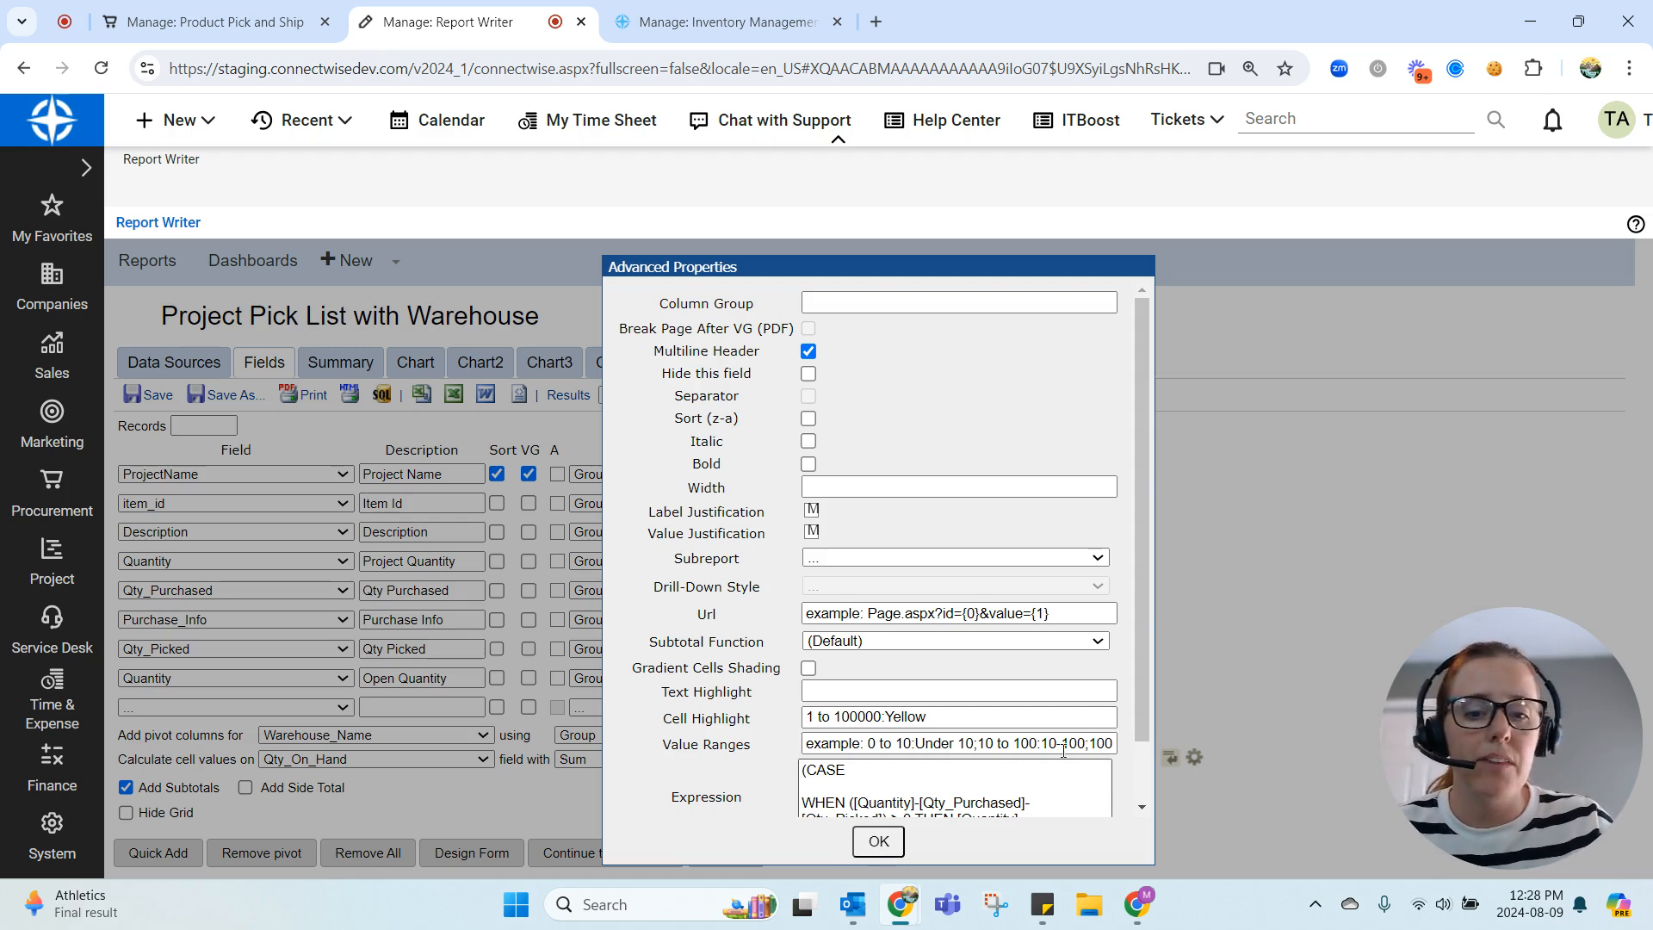
drag(1142, 724, 1140, 778)
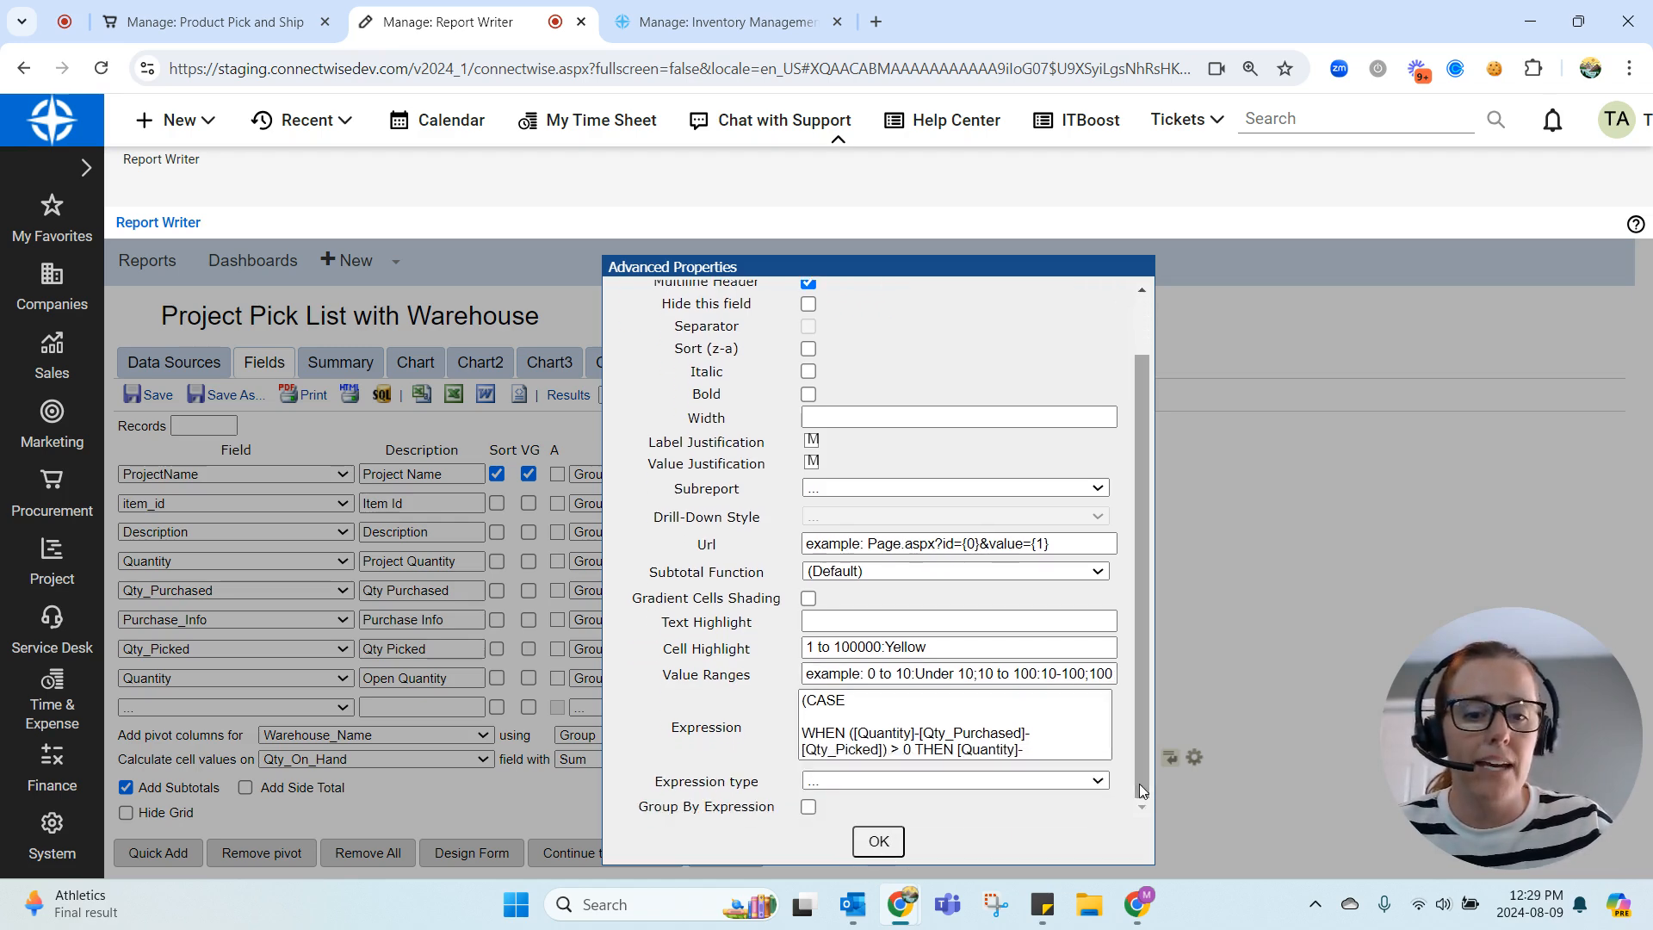
click(924, 706)
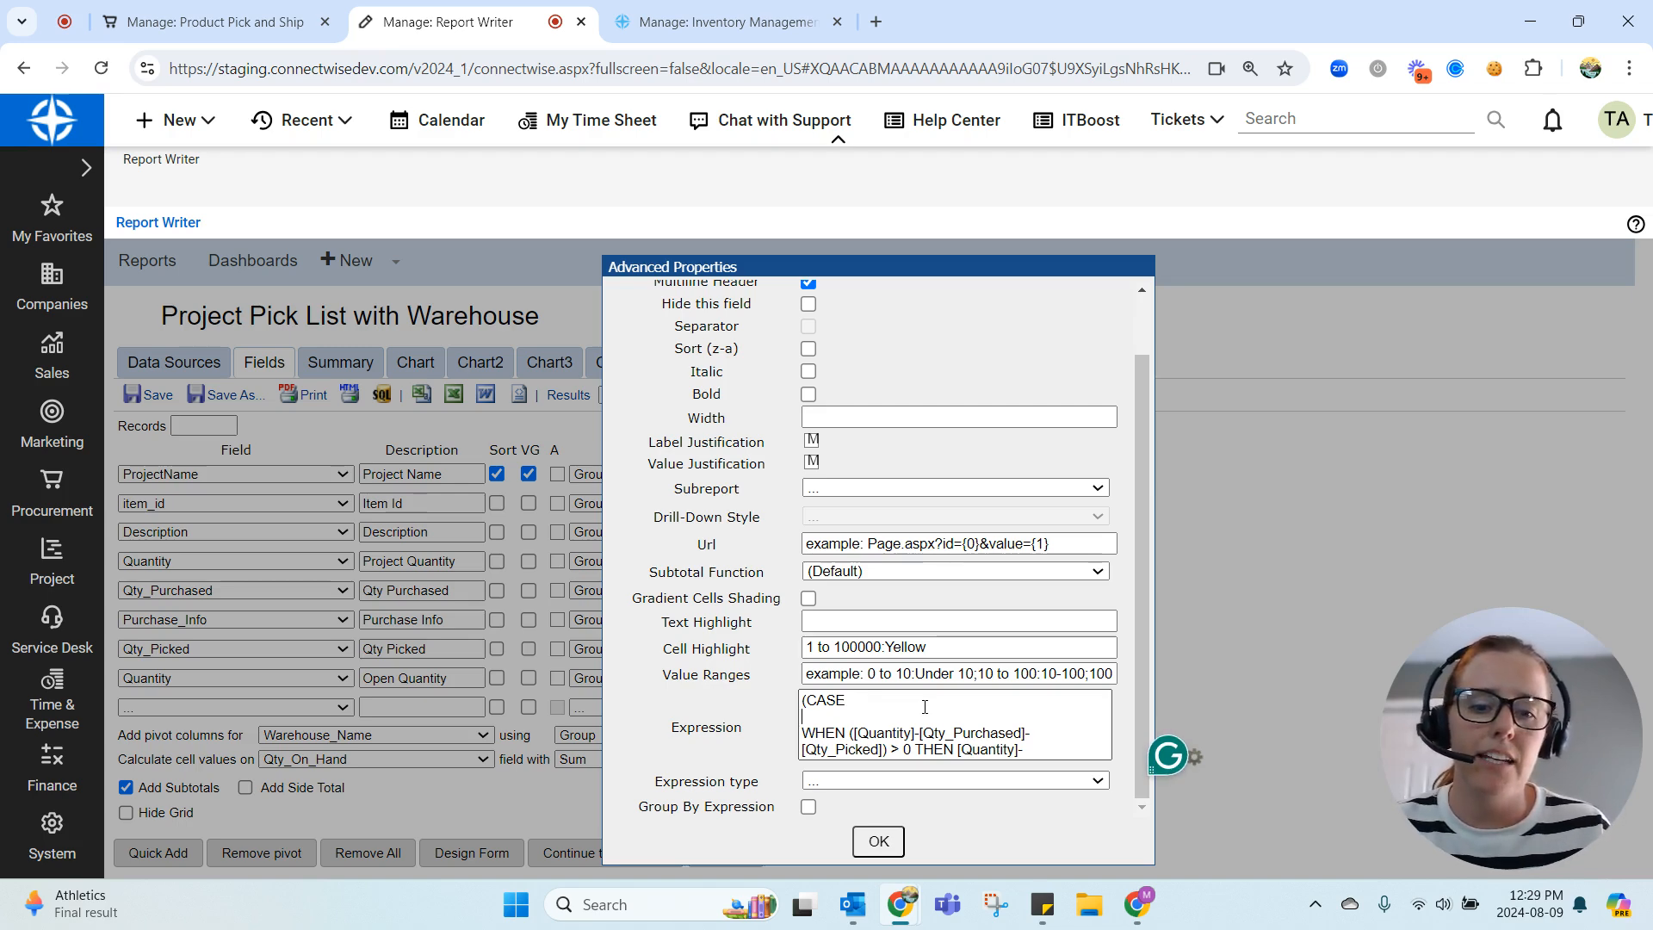
key(Down)
key(Down)
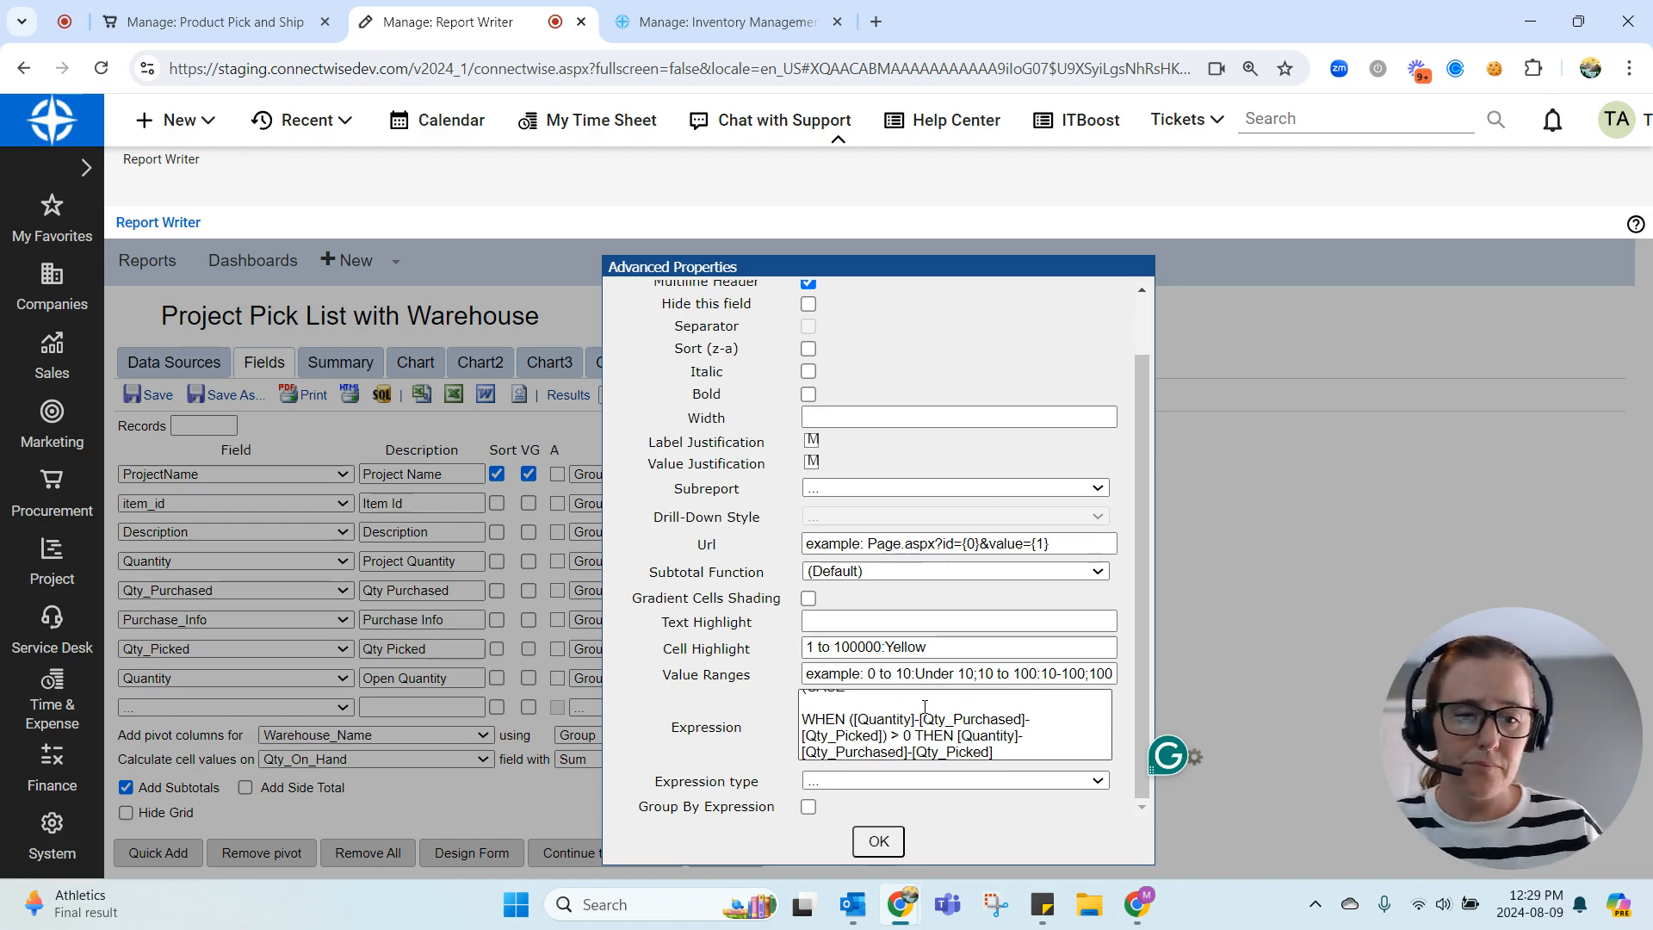
key(Down)
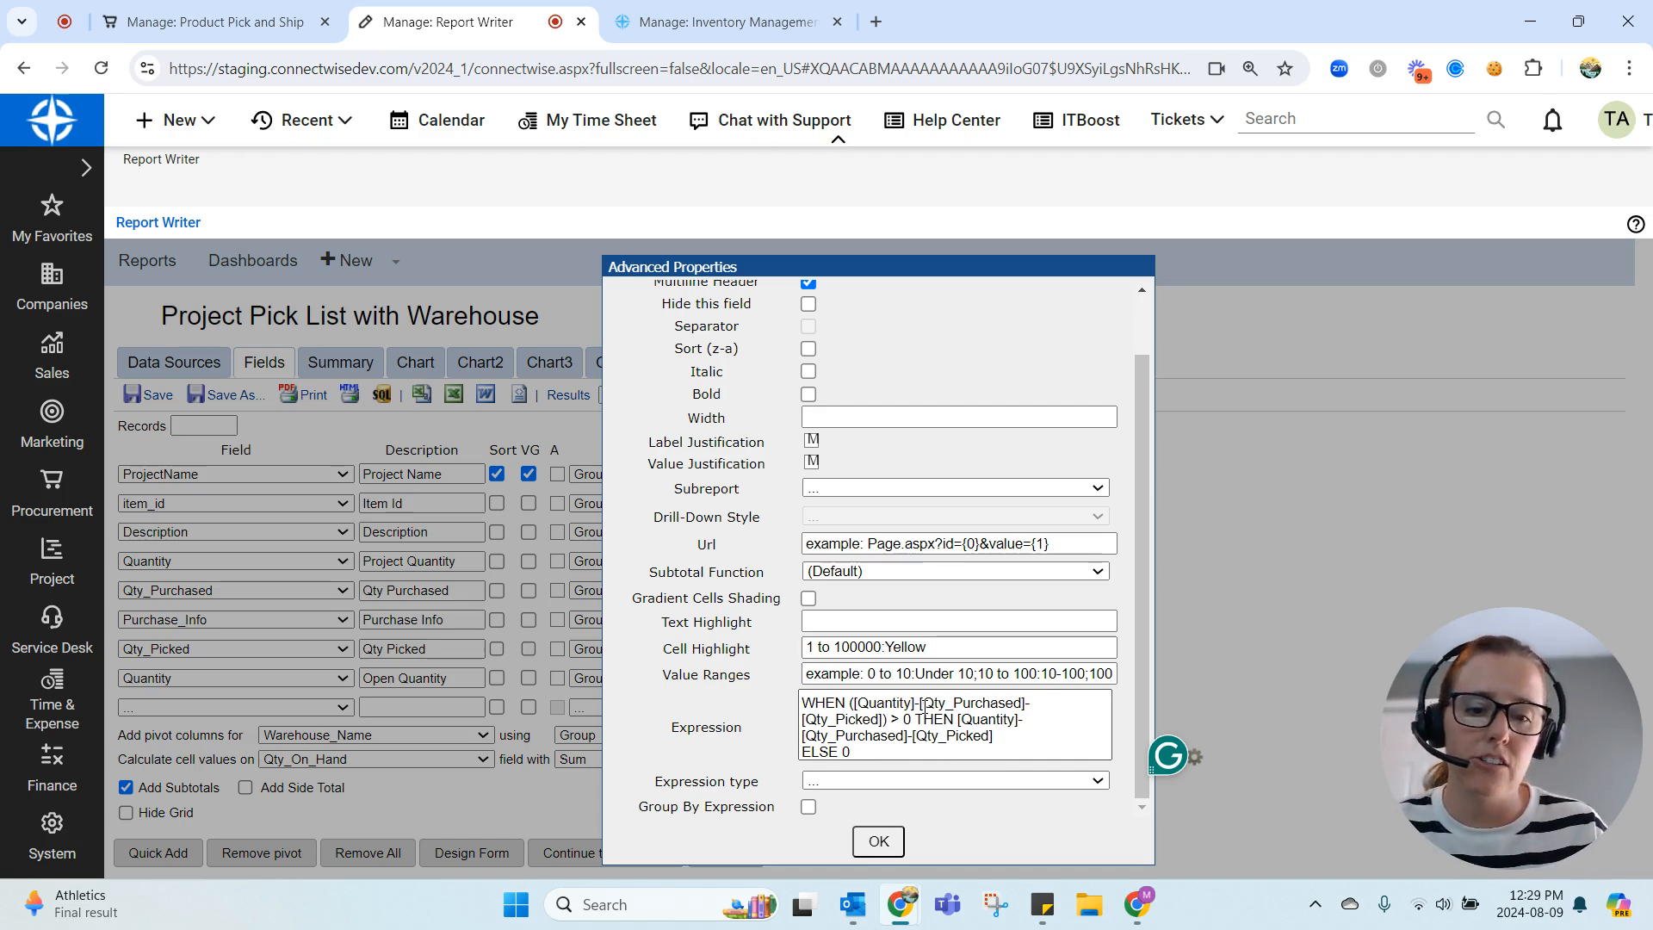
key(Down)
key(Return)
text(END))
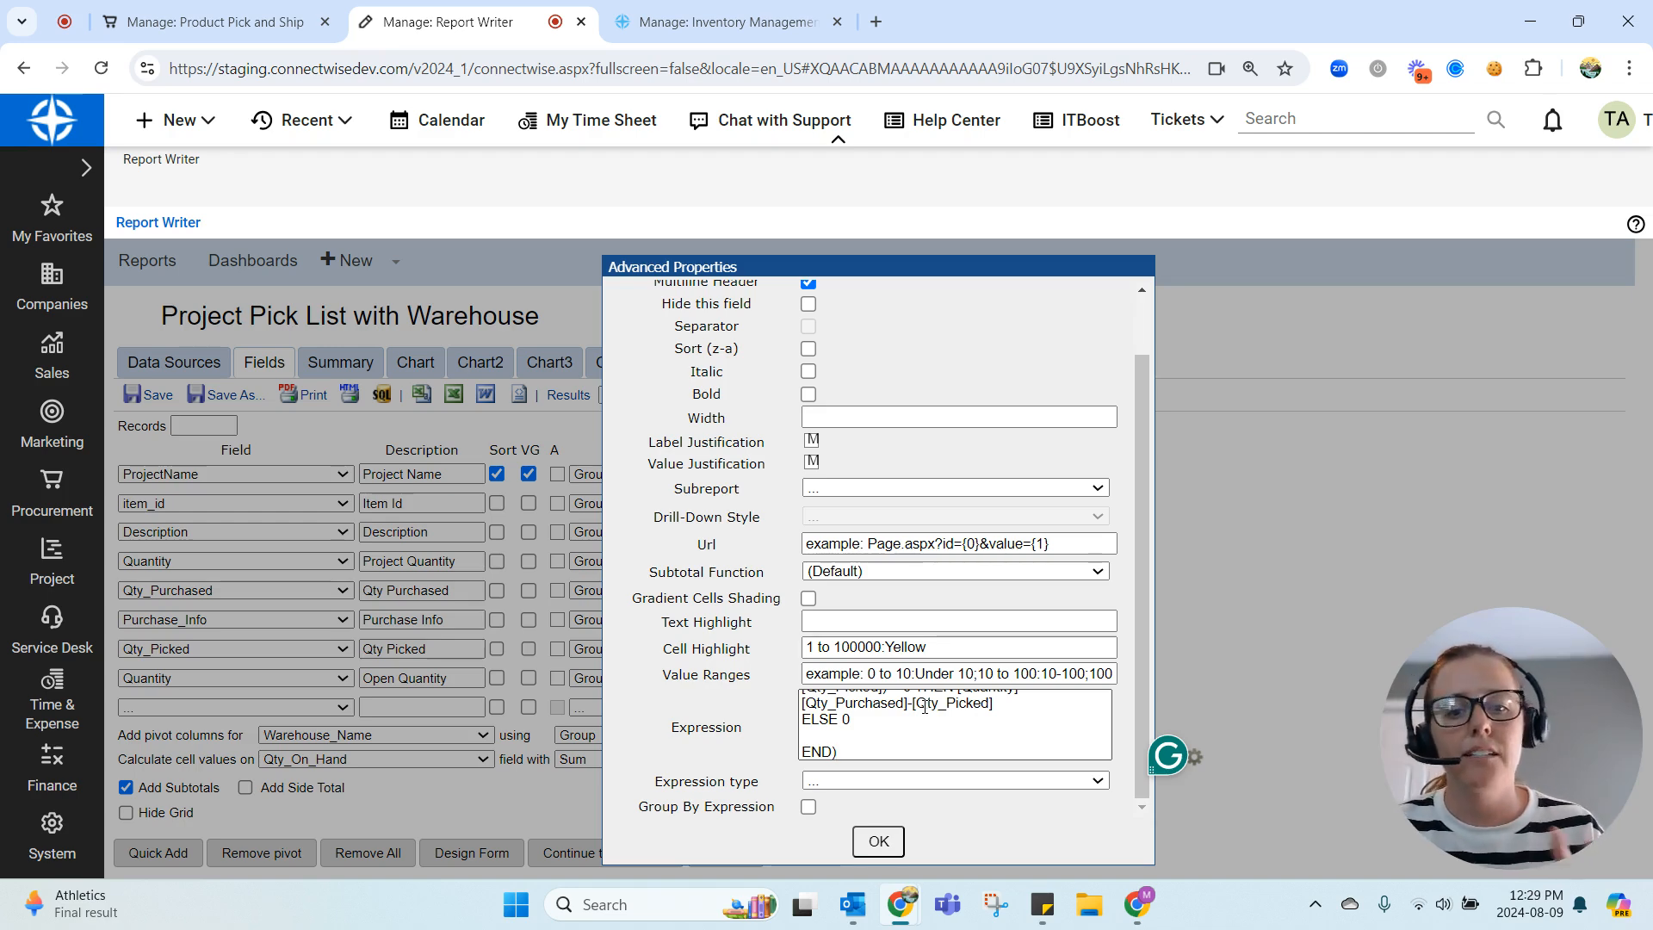
click(876, 842)
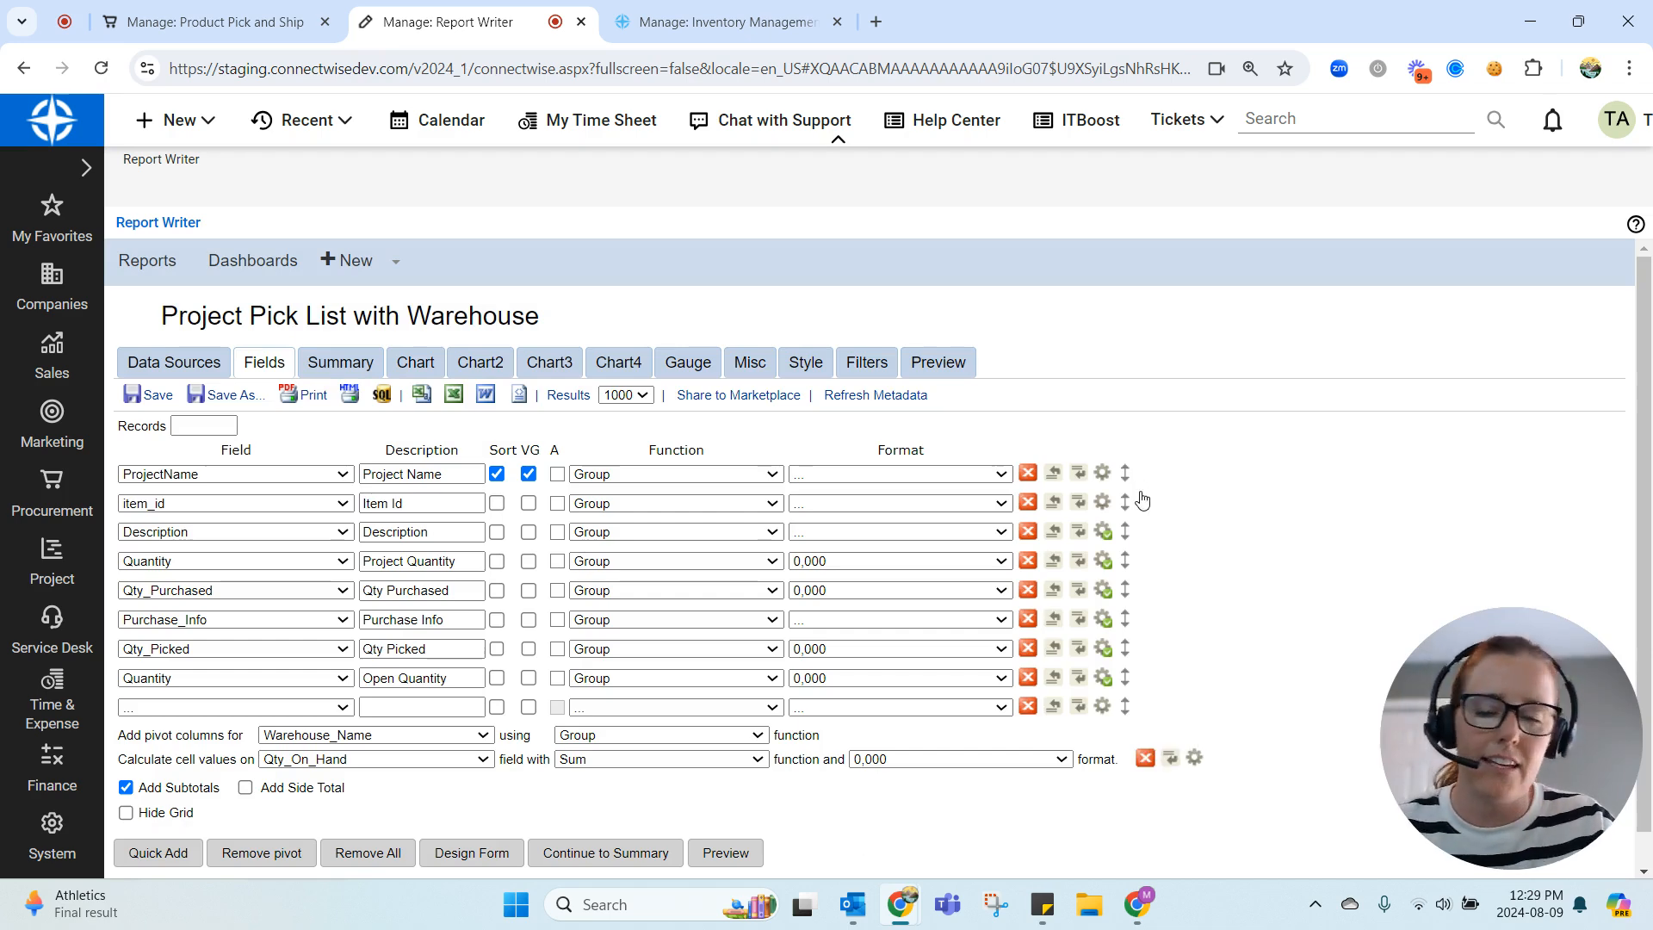
- Review the report's summary and miscellaneous settings and the value choices of its Location and ProjectName filters
click(335, 376)
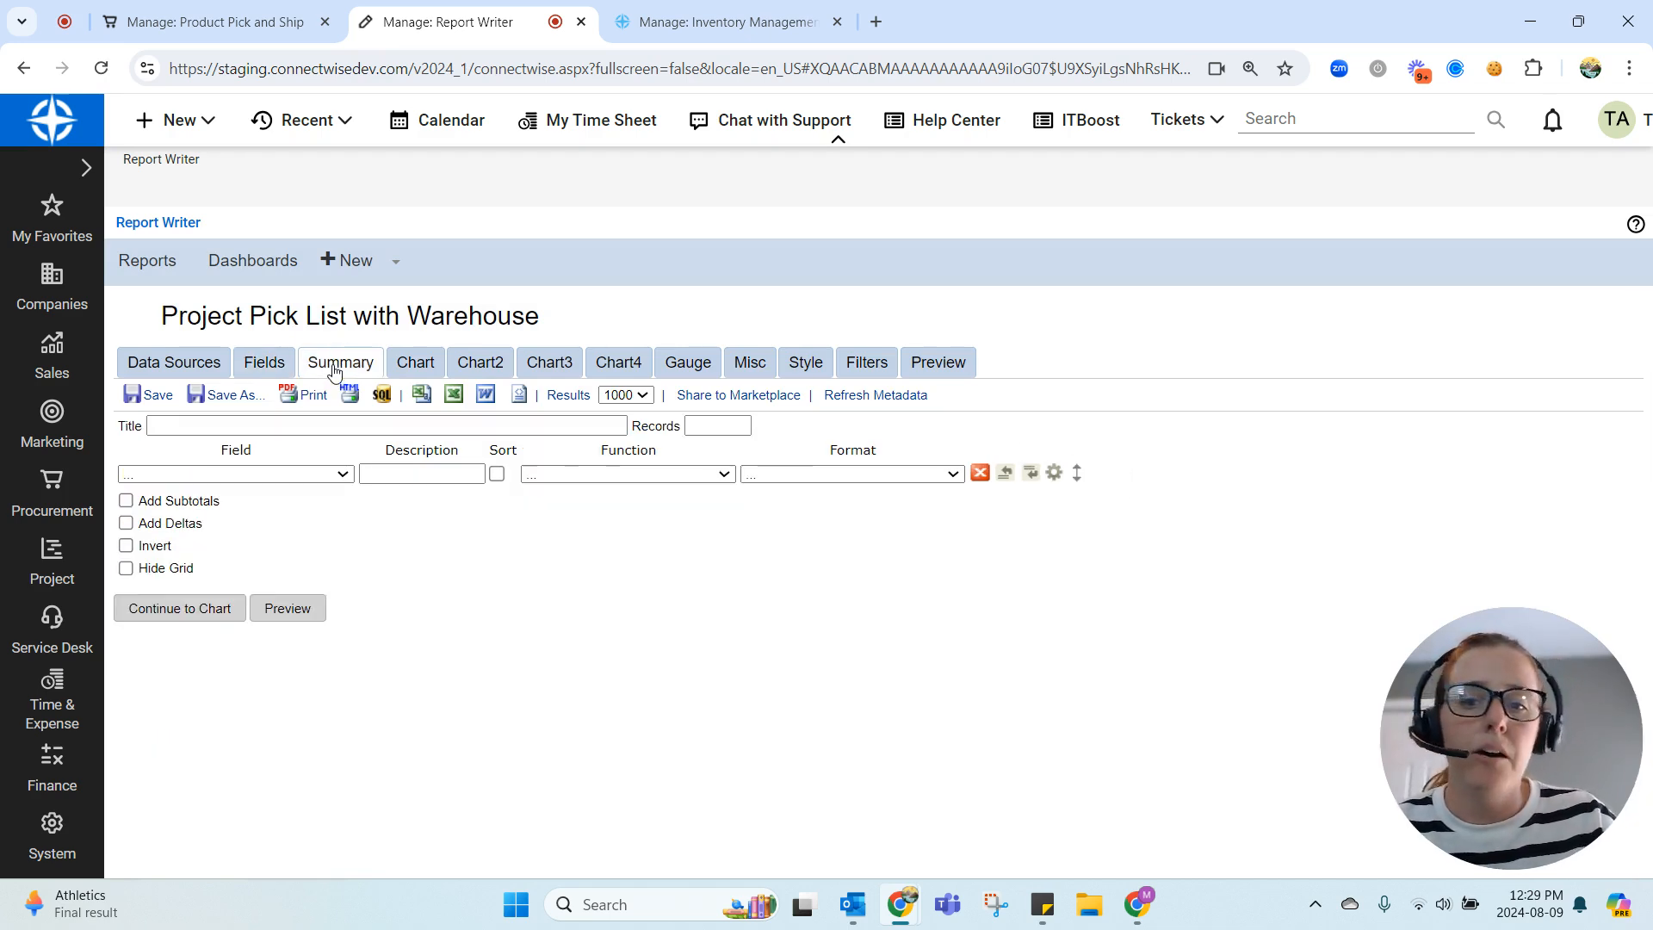
click(750, 368)
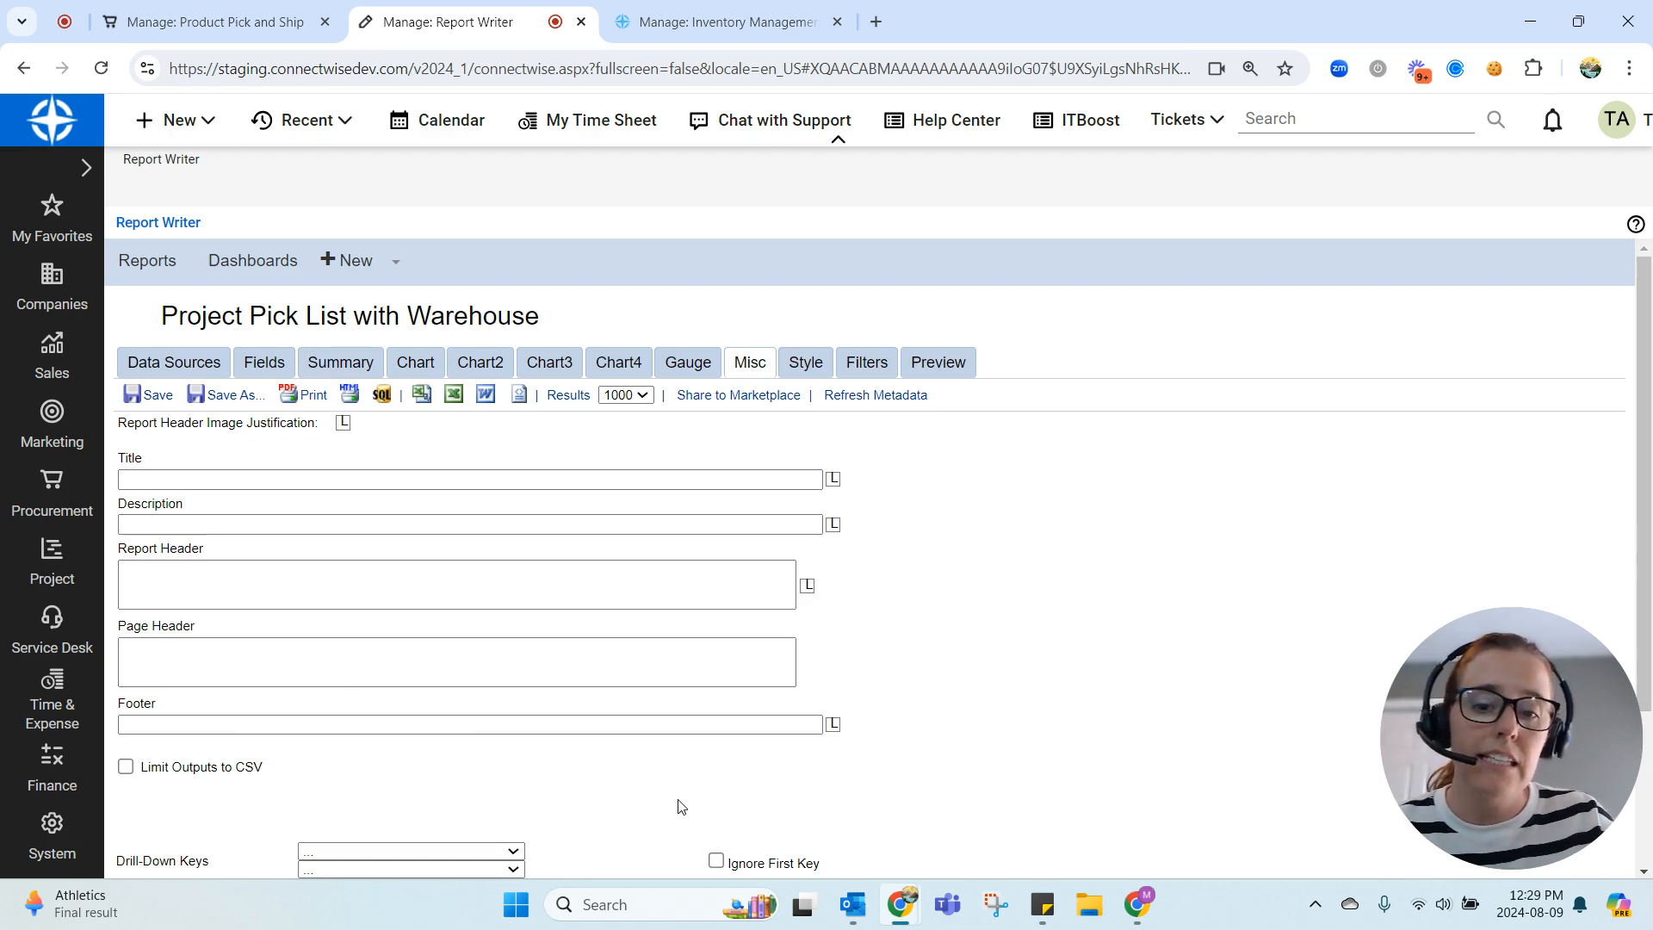
click(865, 369)
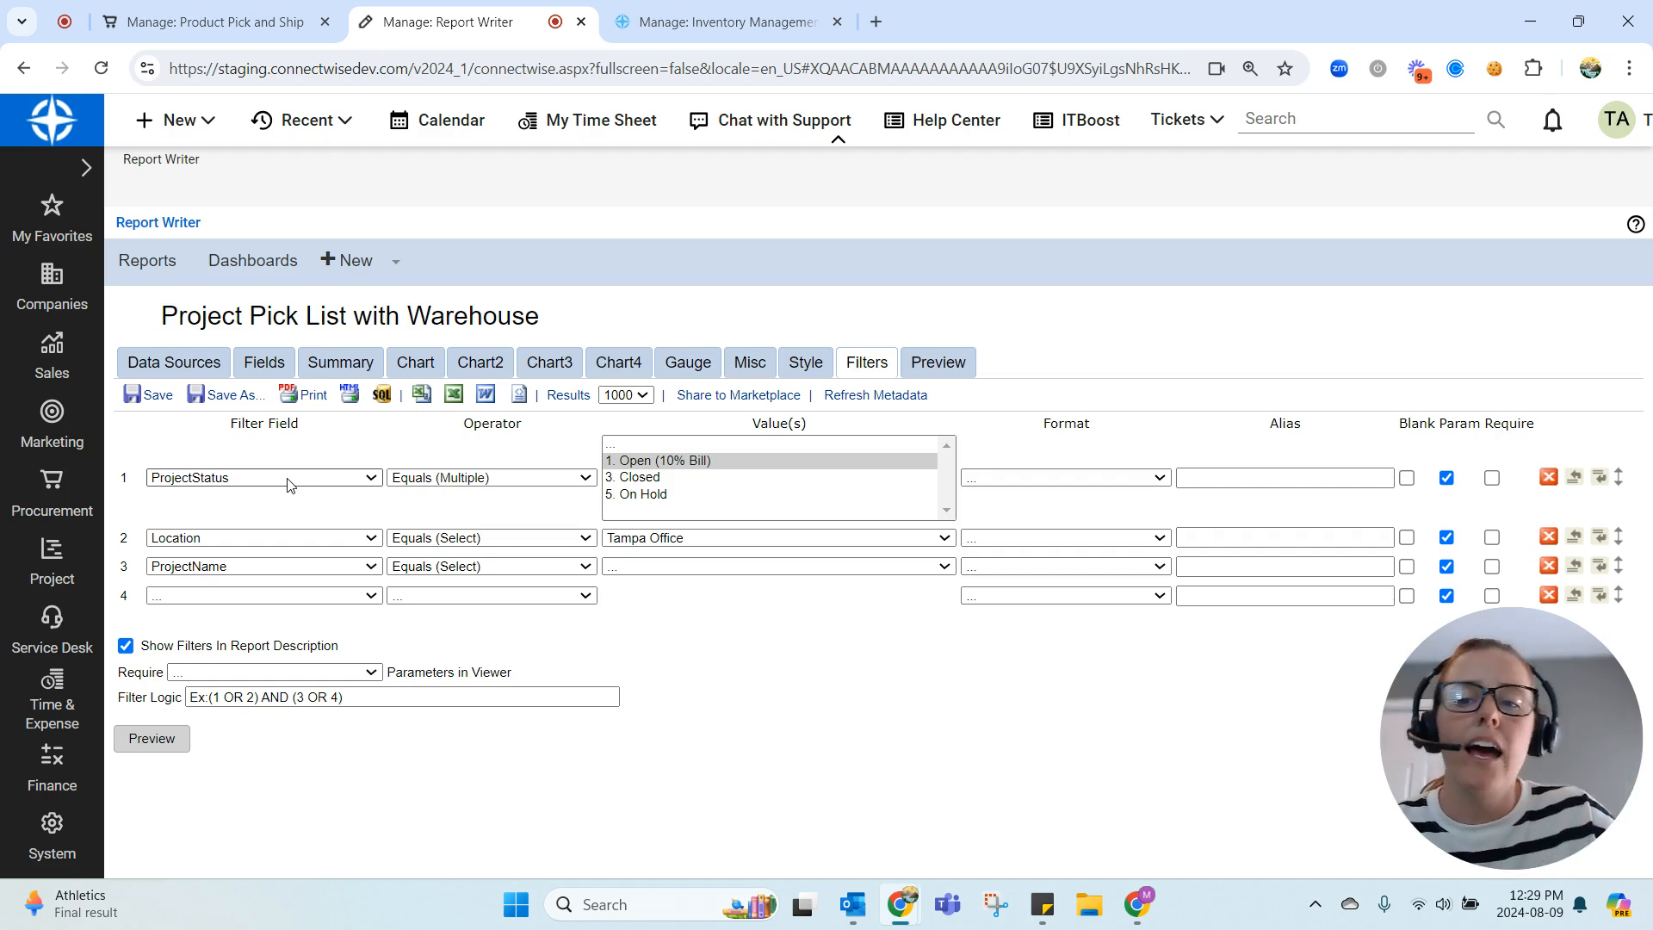
click(673, 538)
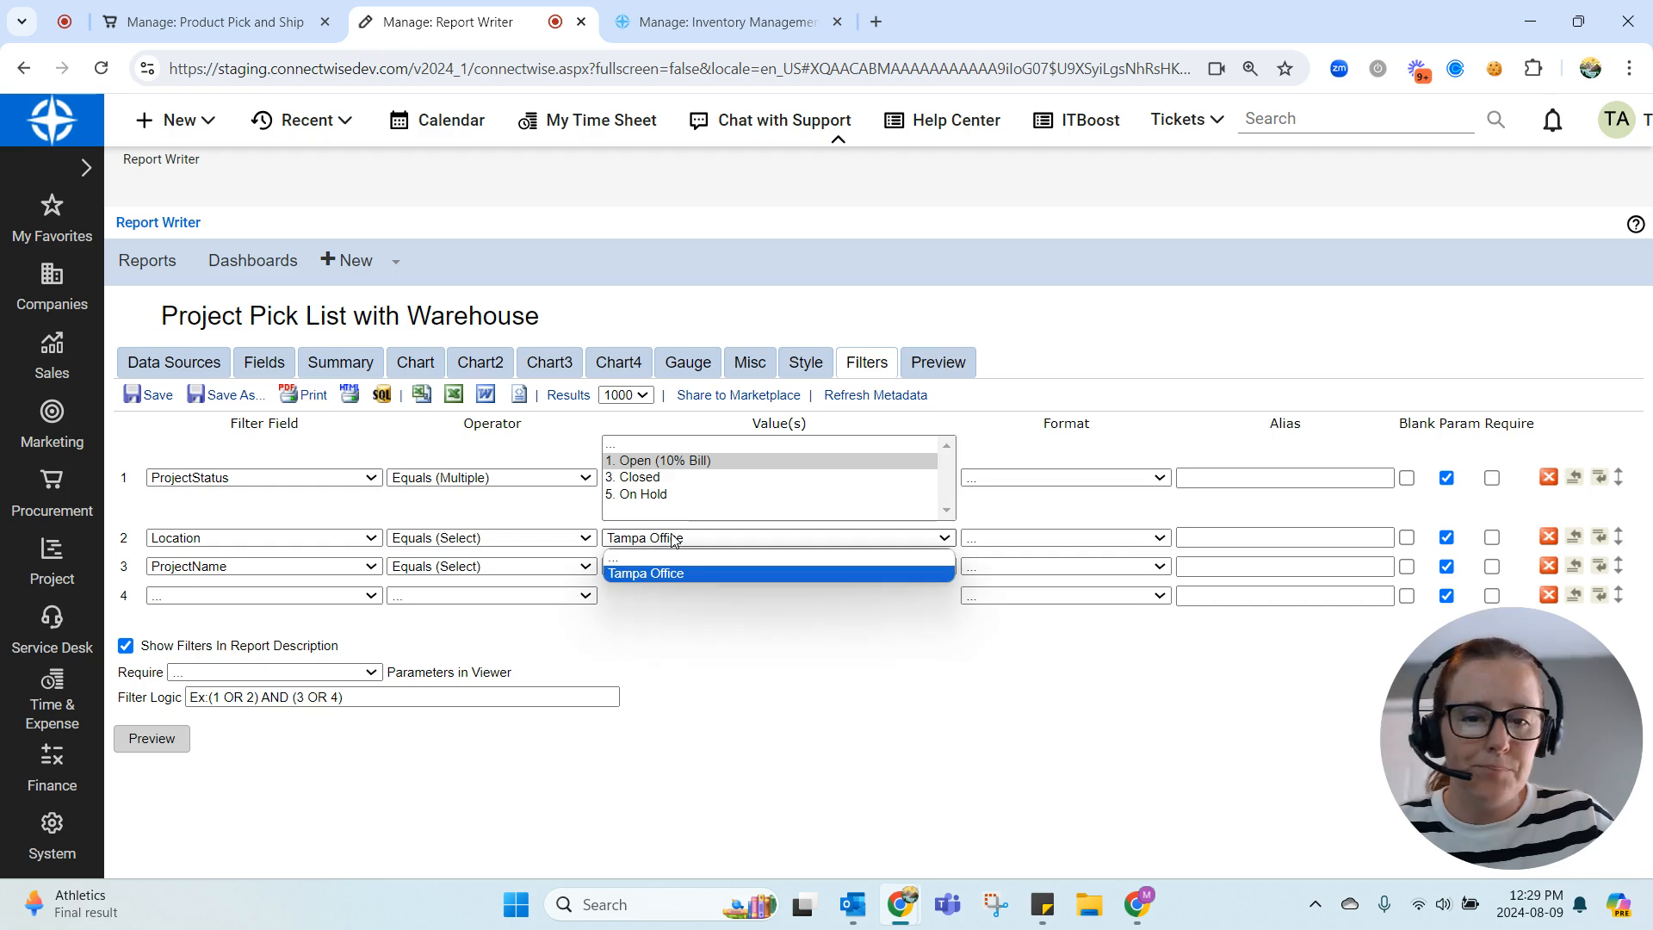
click(674, 538)
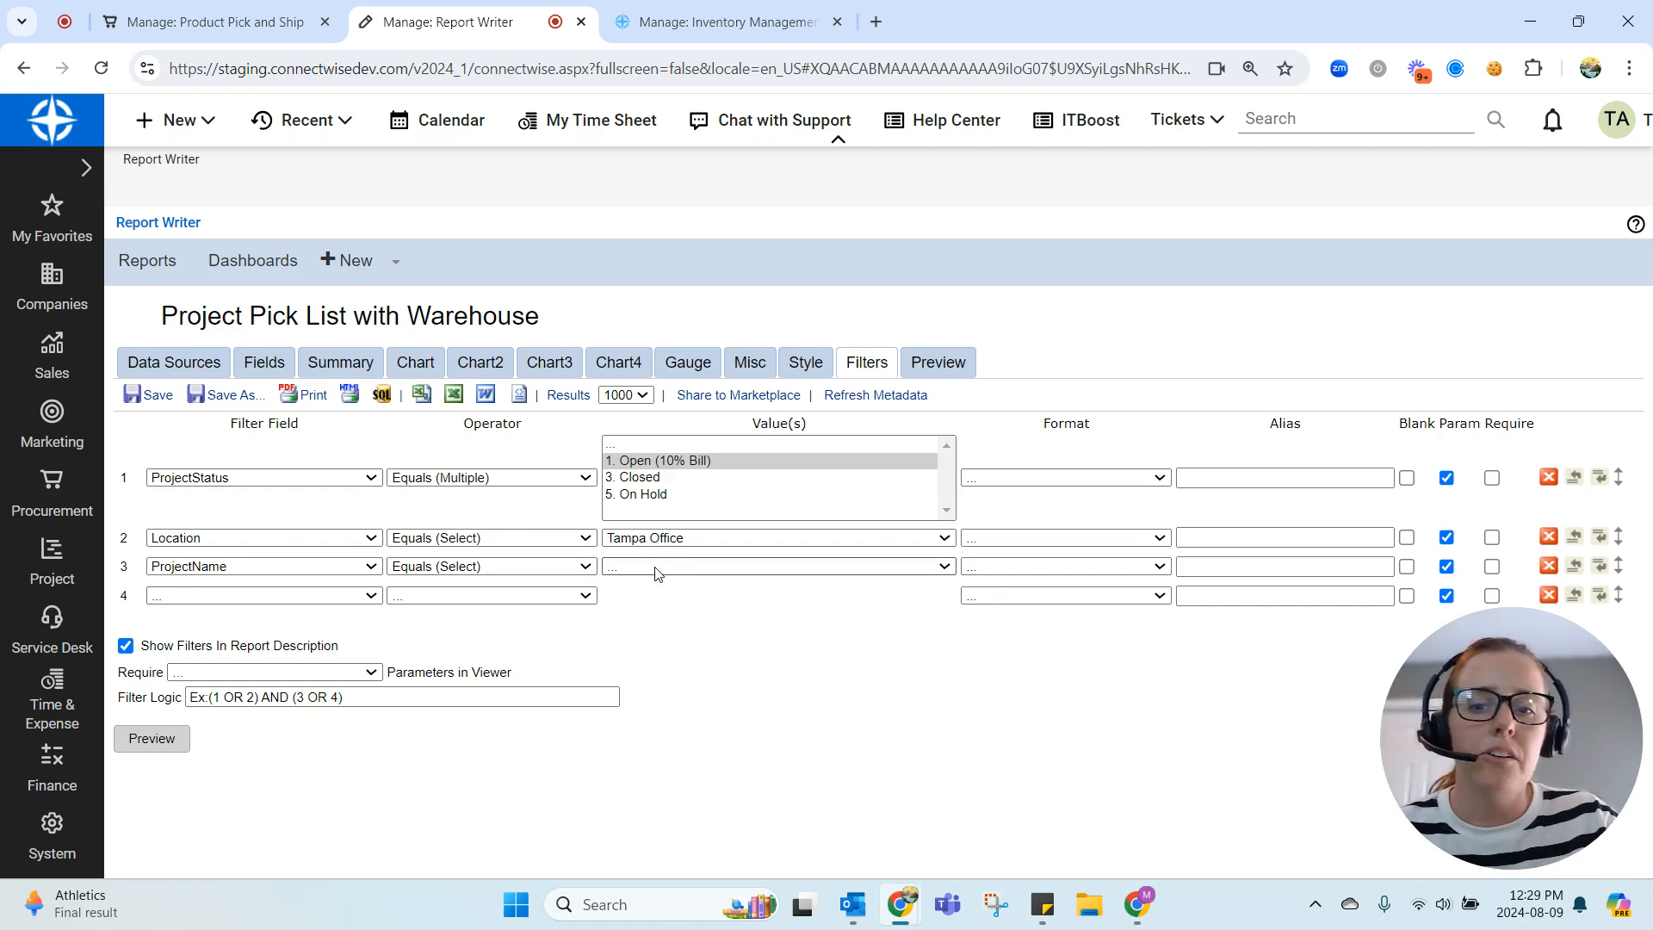
click(658, 567)
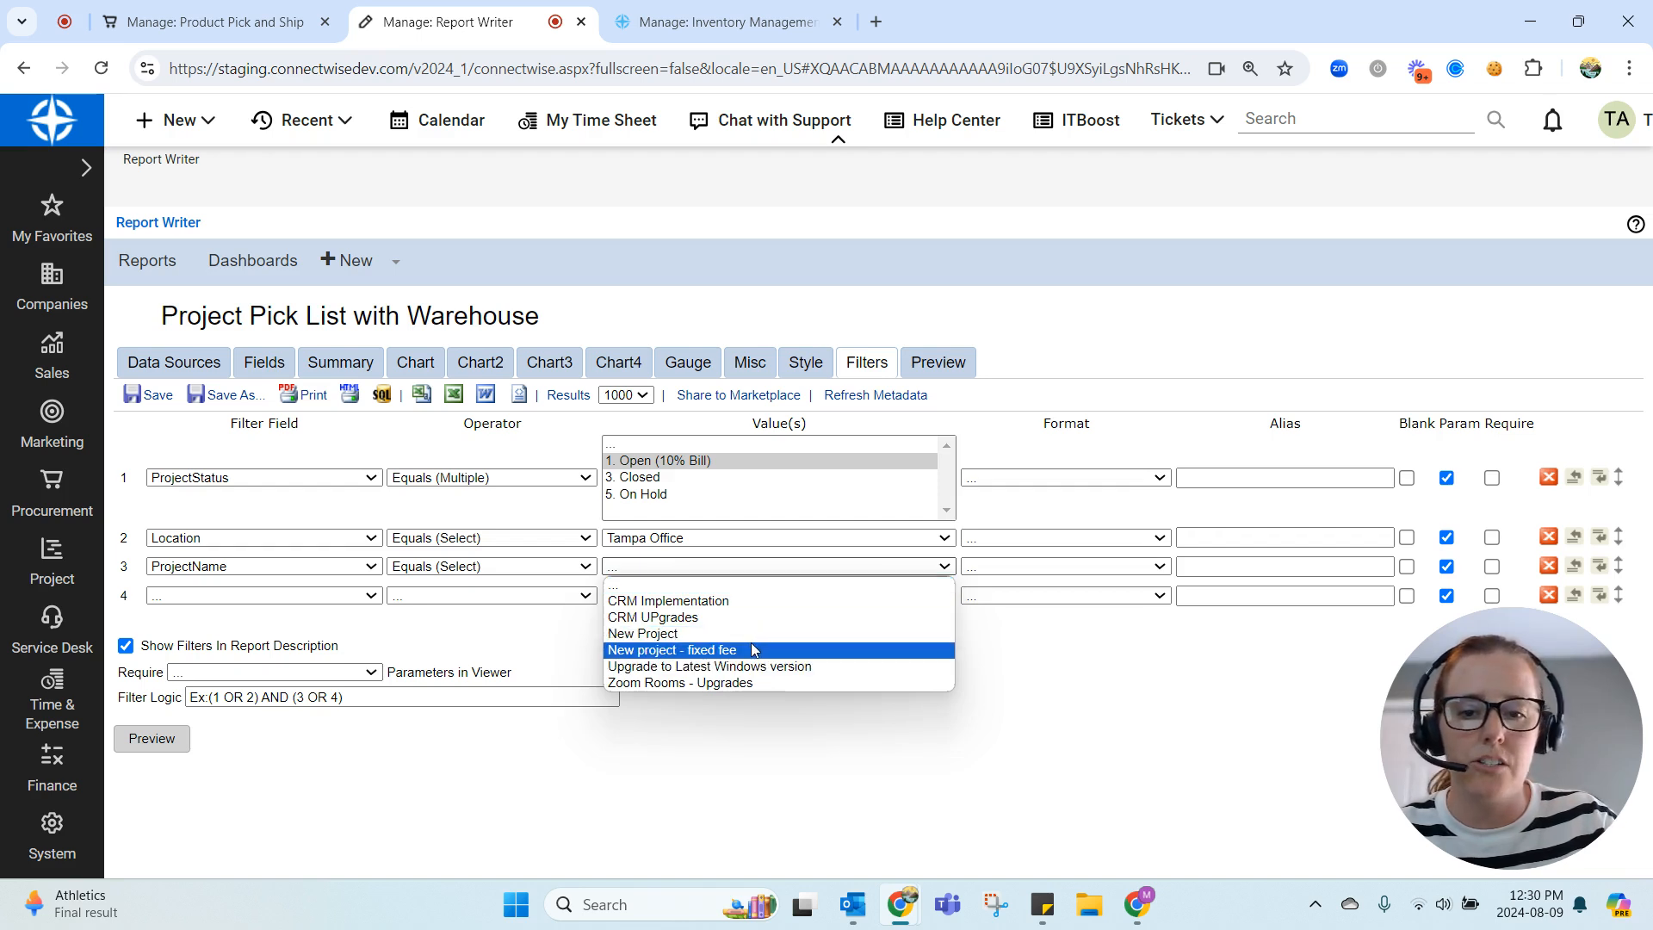
click(1012, 660)
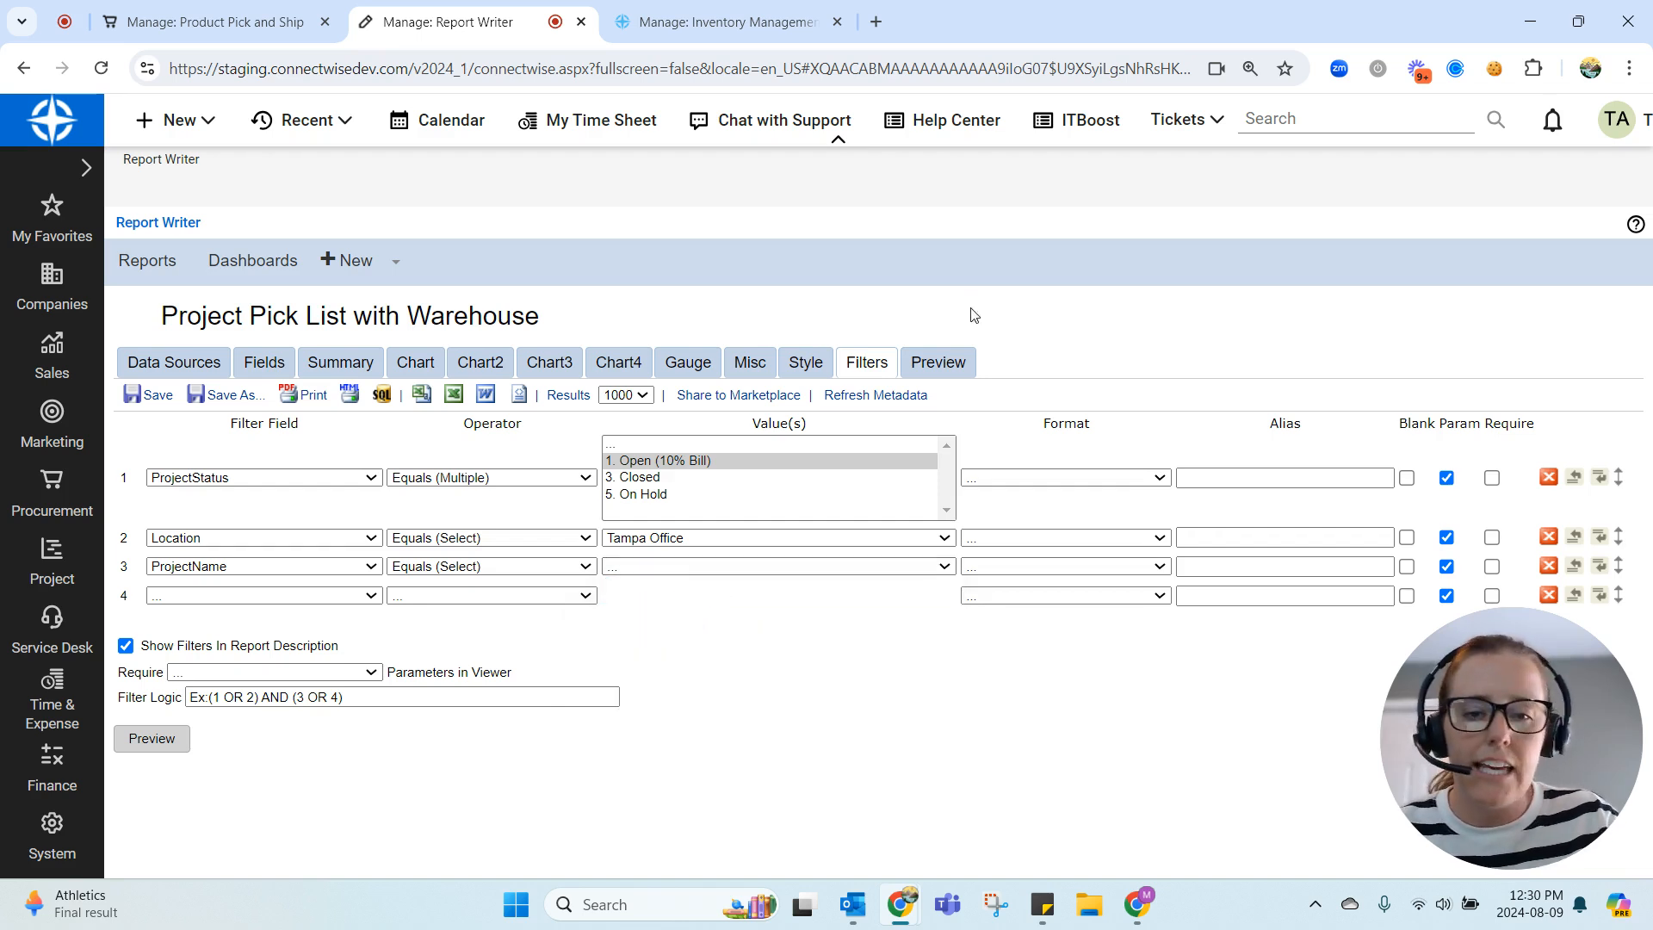
- Preview the report and sort the CRM UPgrades table by Open Quantity in descending order
click(952, 369)
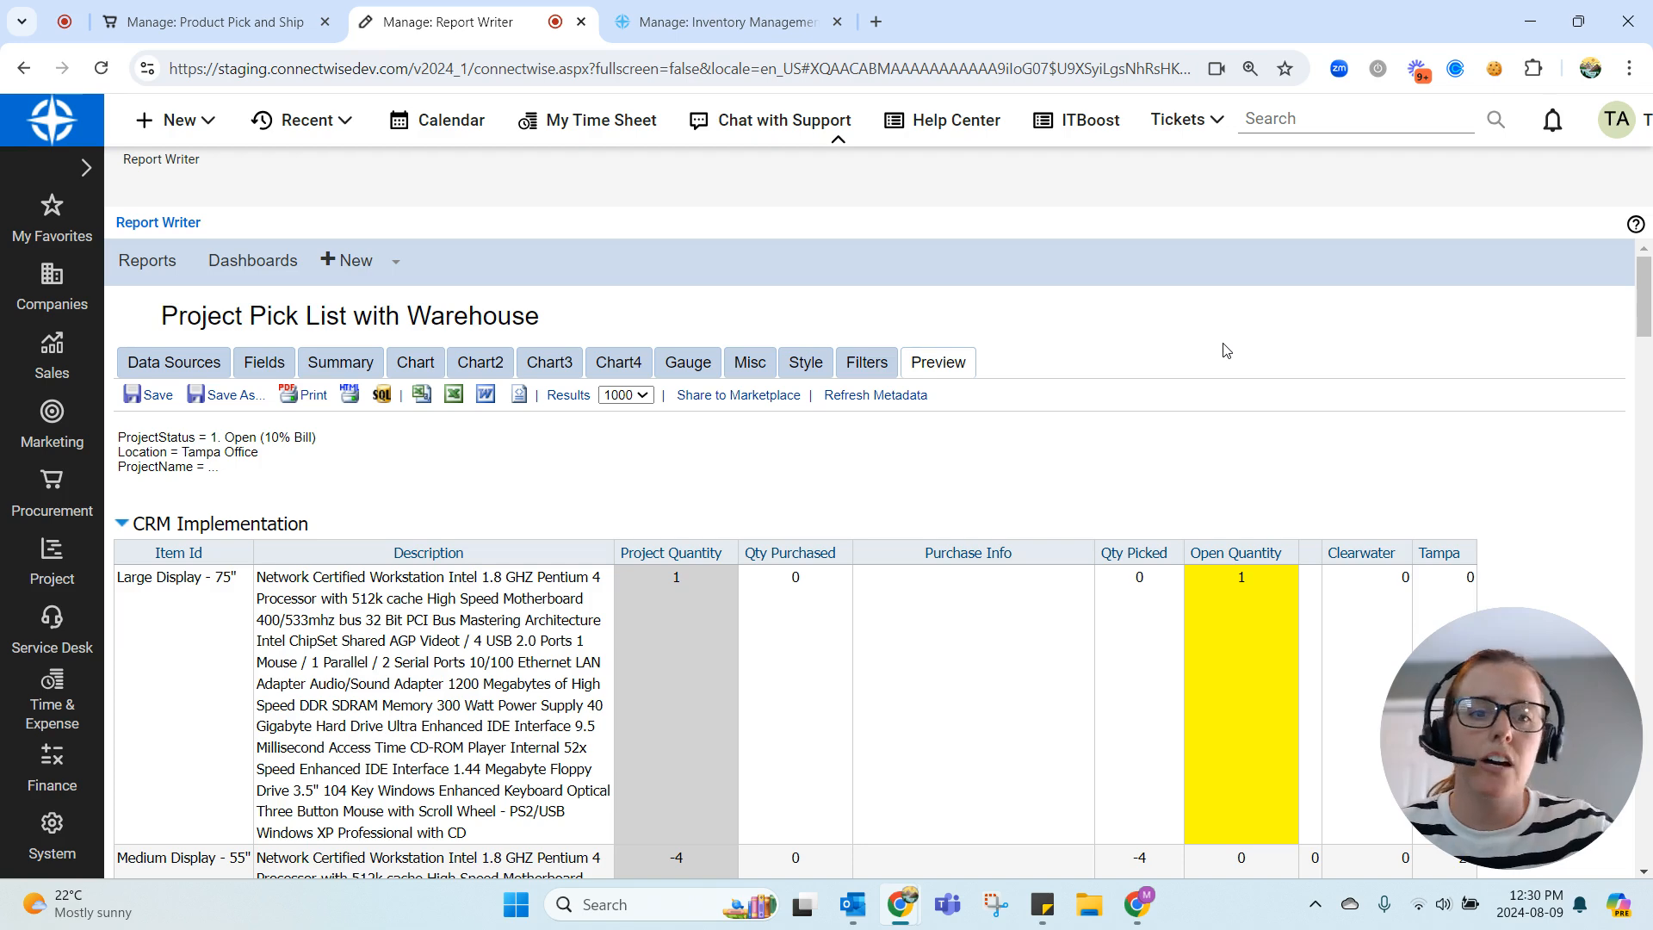
scroll(1240, 358, down, 1)
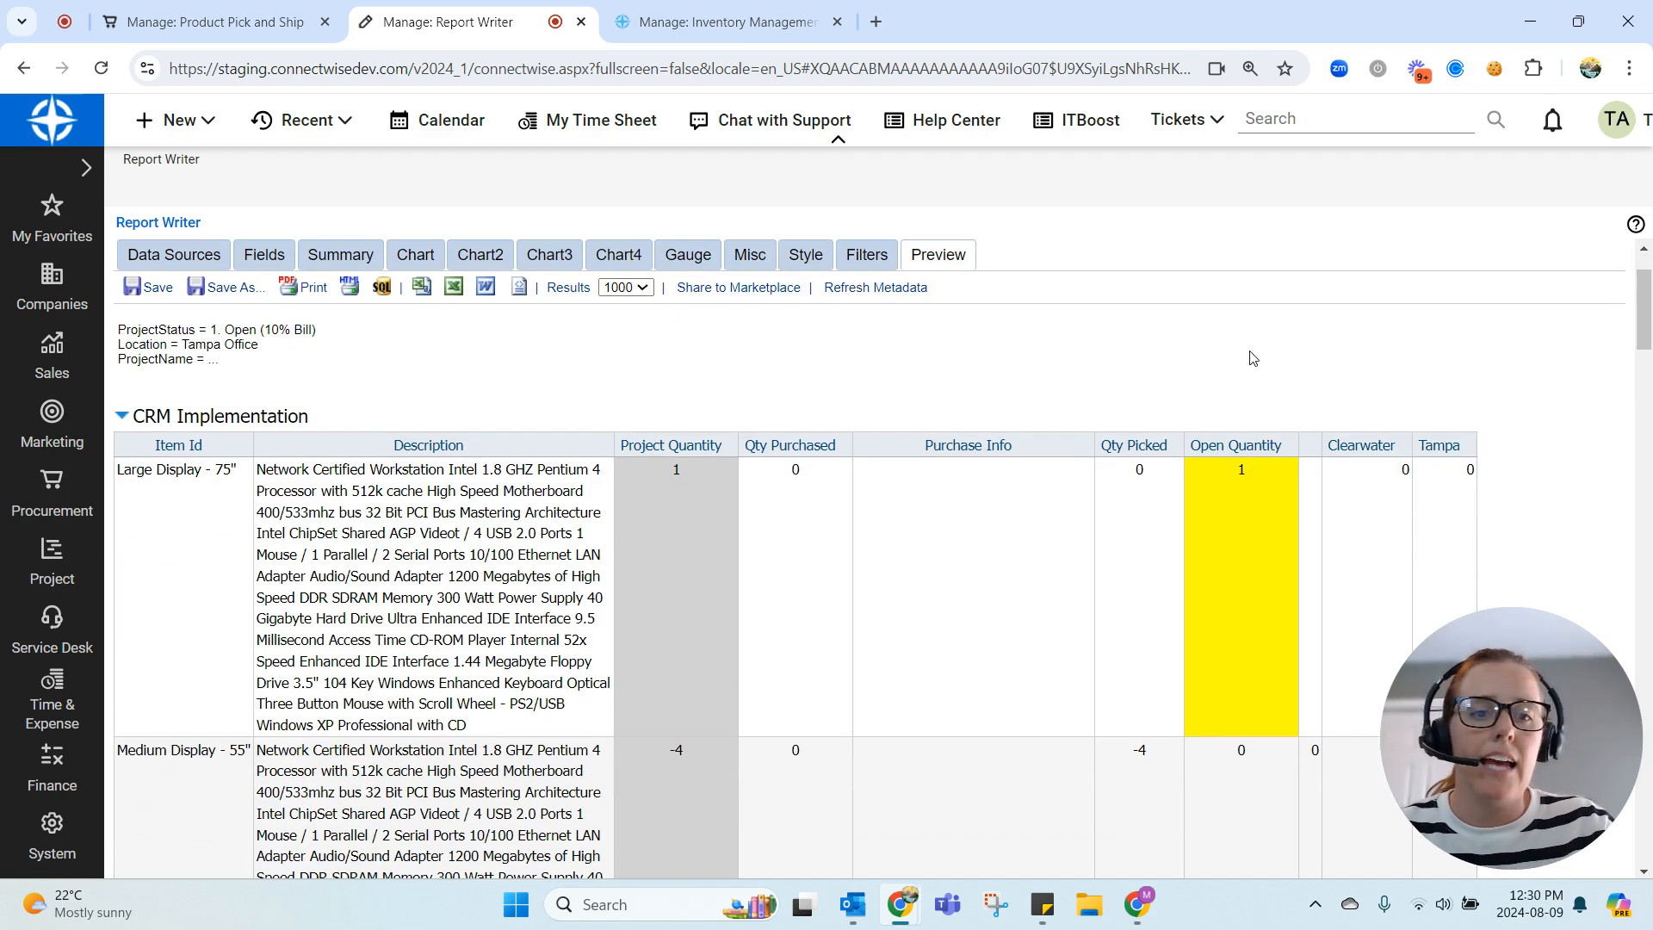
scroll(1252, 483, down, 1)
scroll(1254, 379, down, 9)
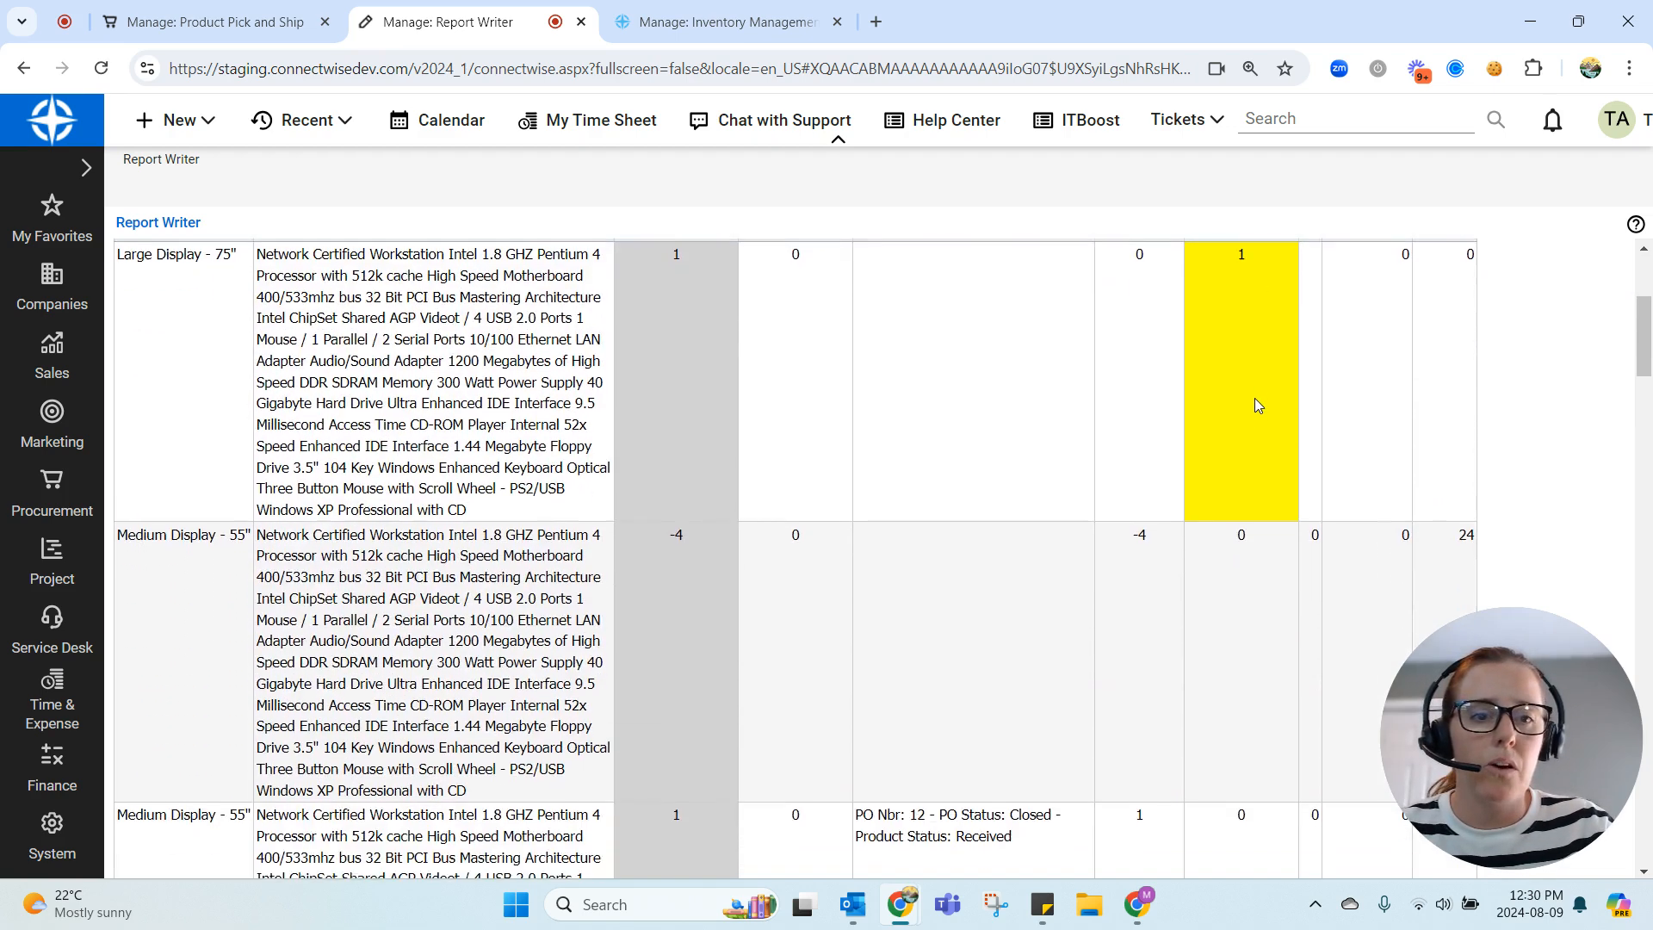
scroll(1258, 406, down, 2)
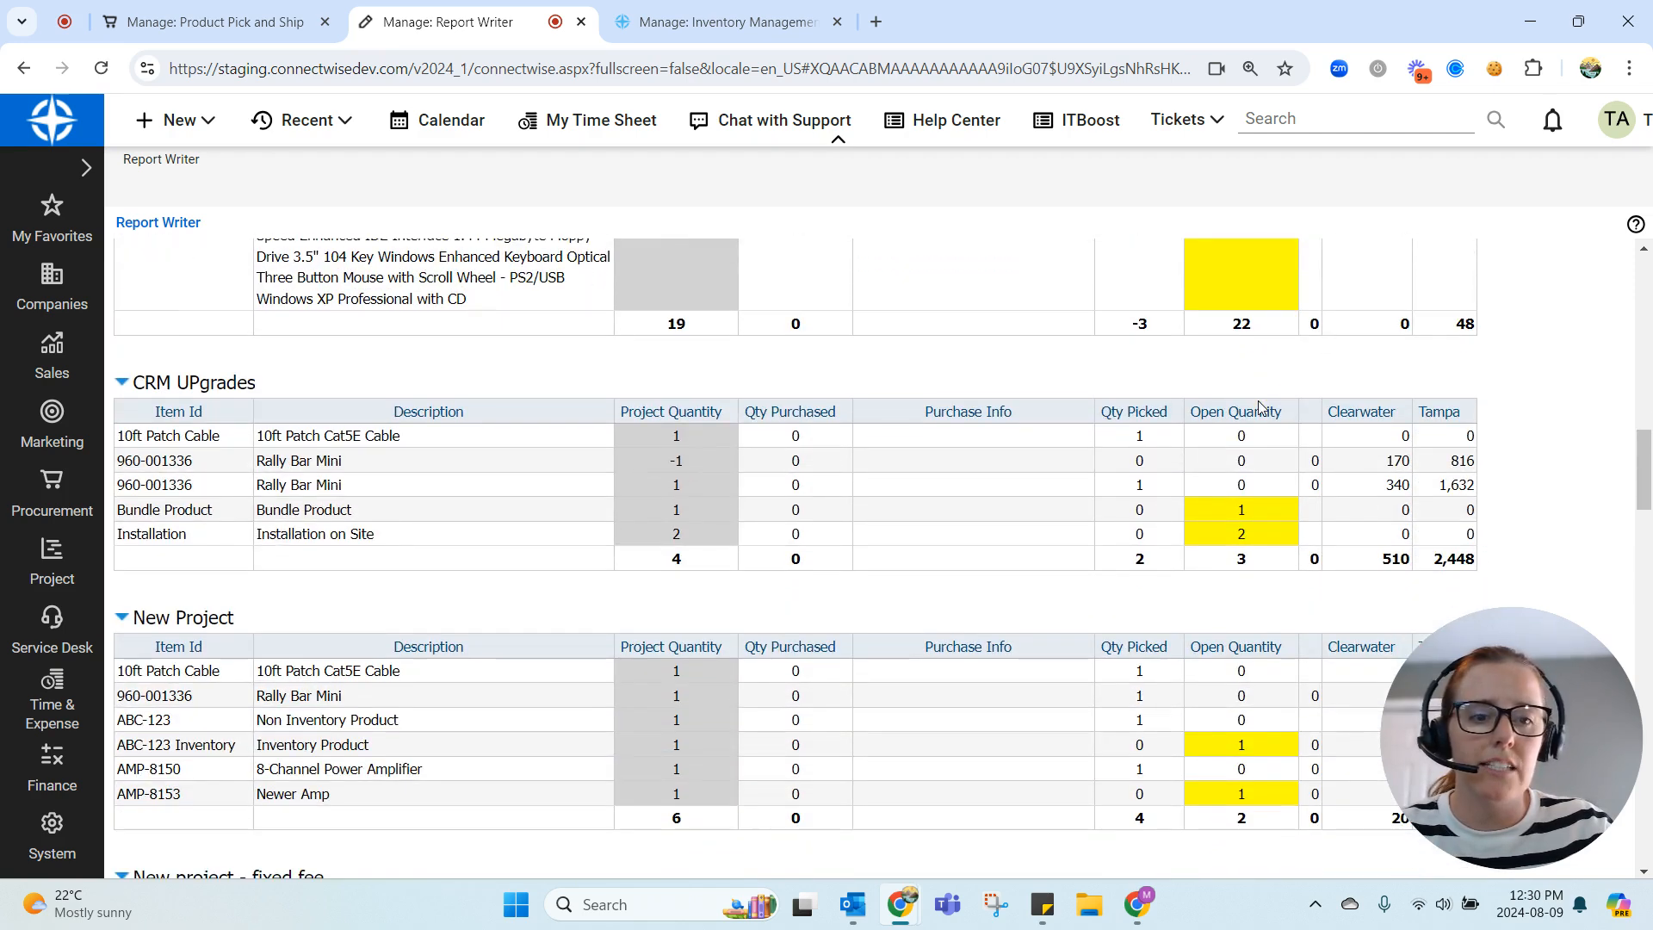
click(1263, 412)
click(1263, 411)
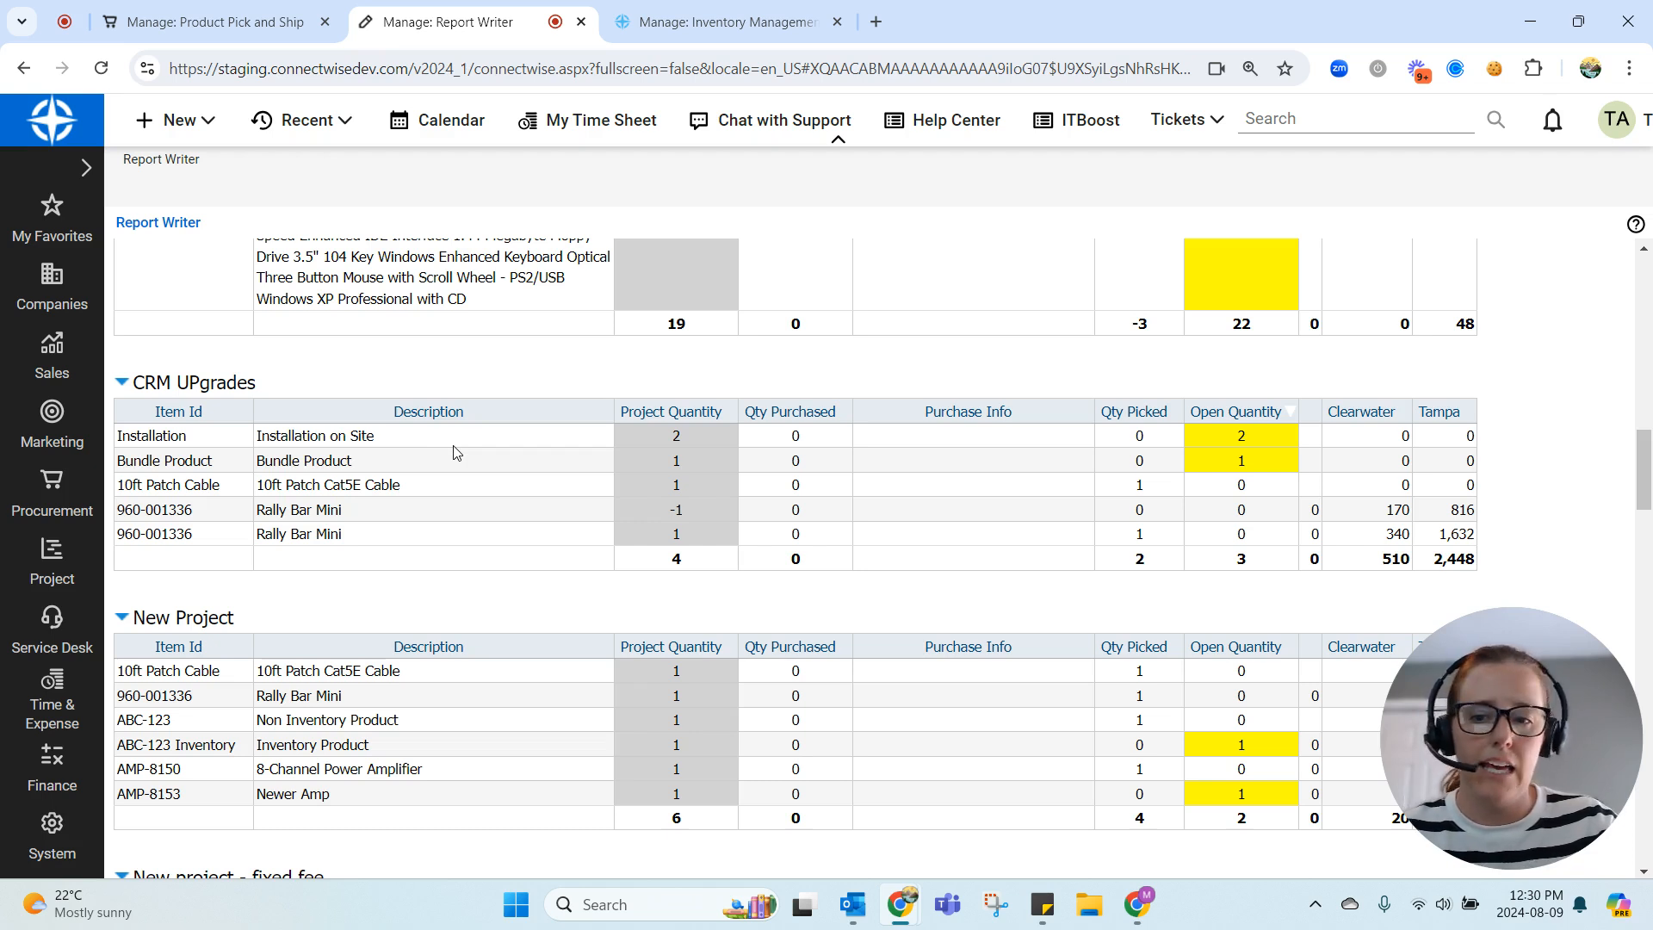
- Revisit the report's field definitions and preview the report again
scroll(517, 444, down, 2)
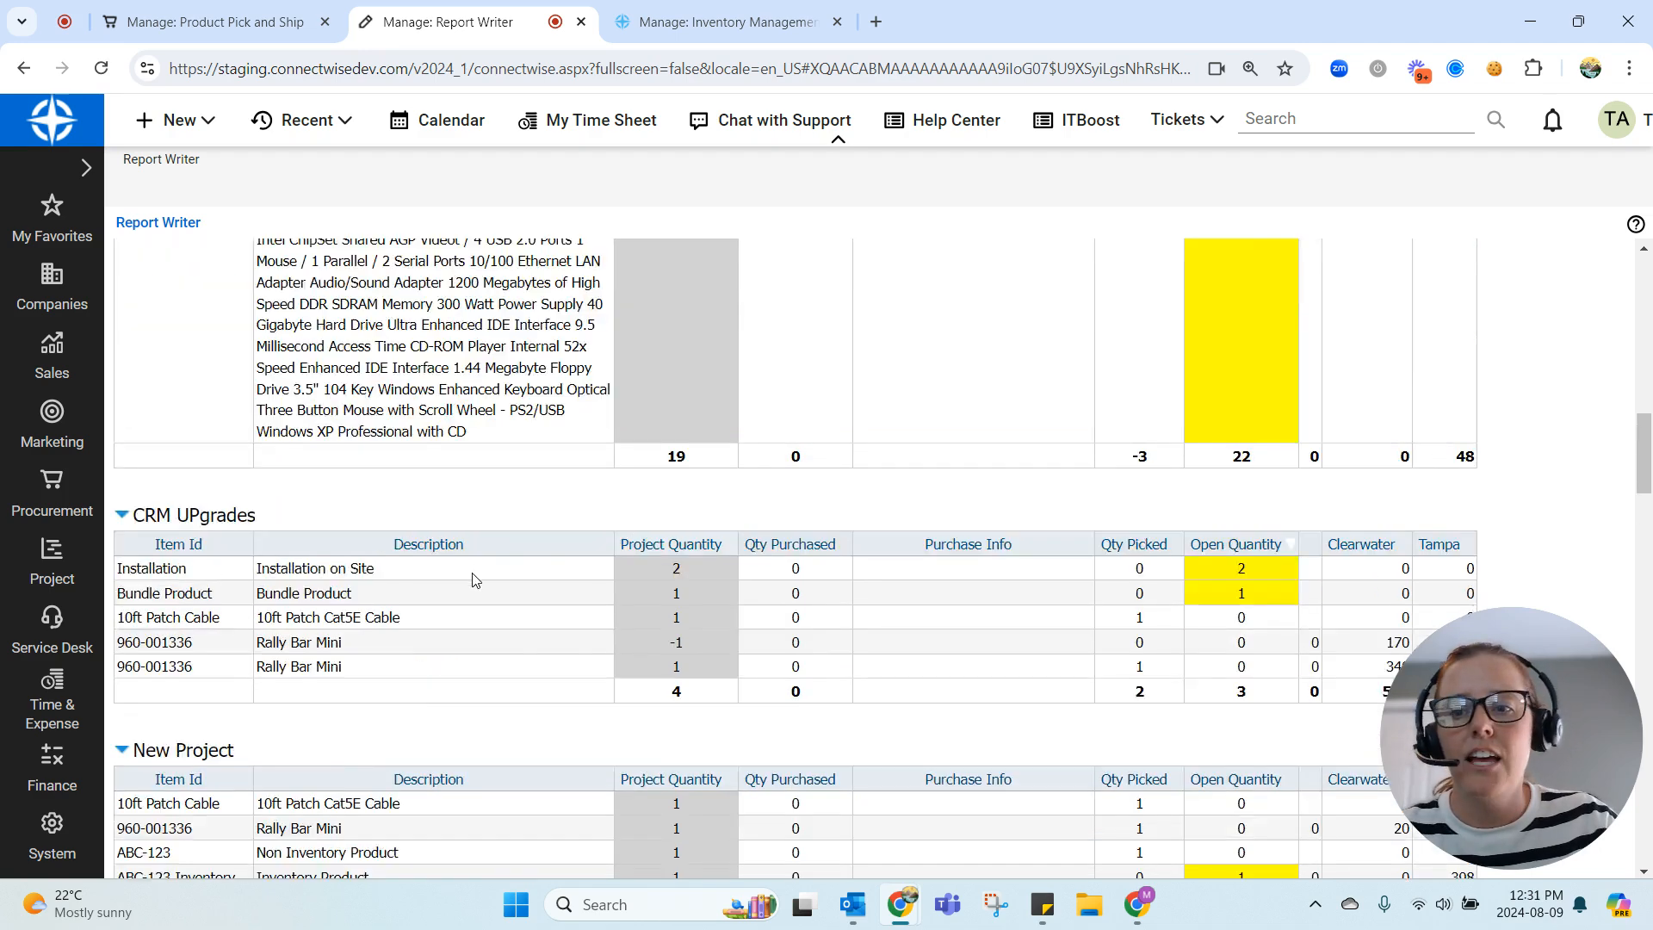
scroll(353, 500, up, 15)
click(246, 363)
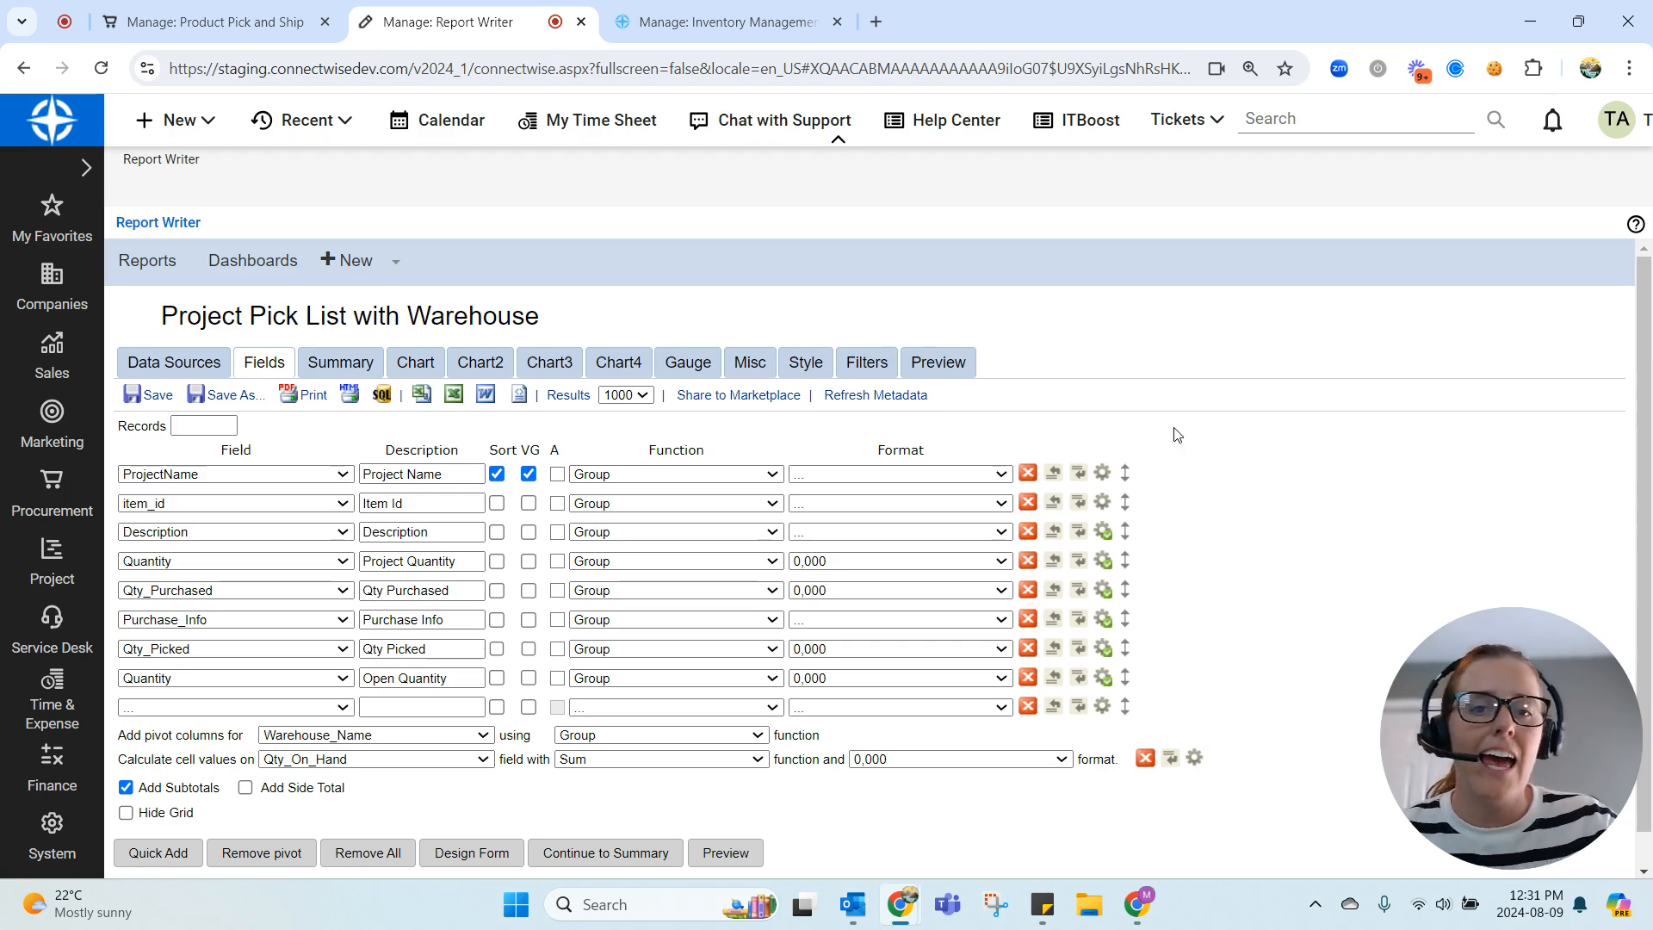
click(960, 368)
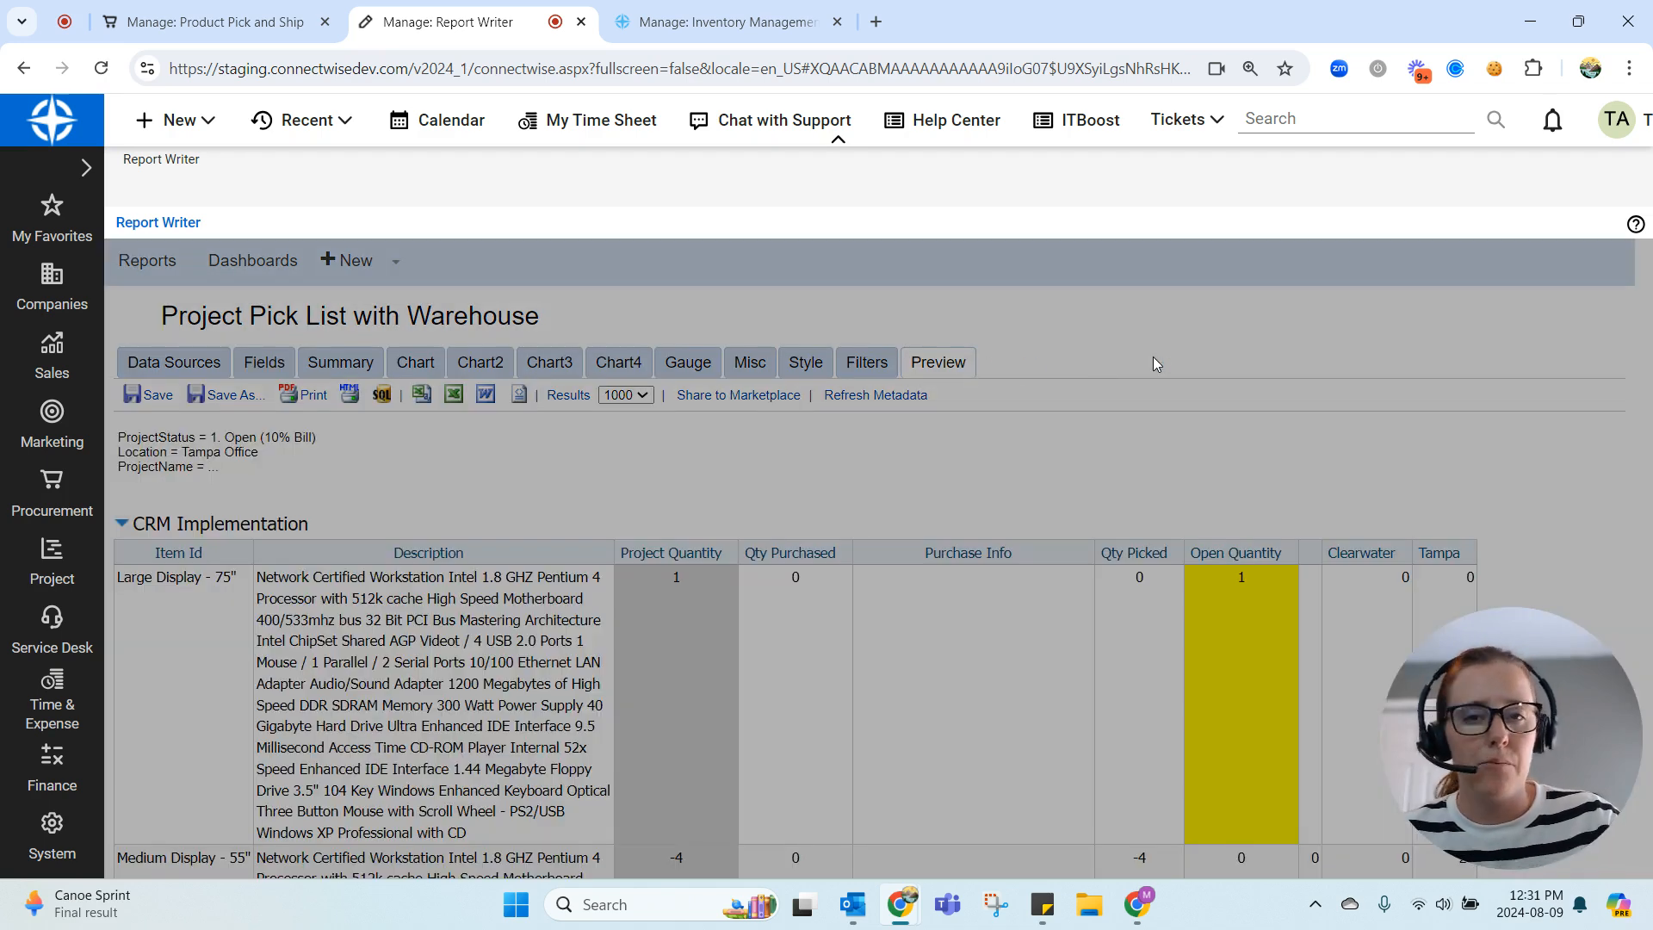